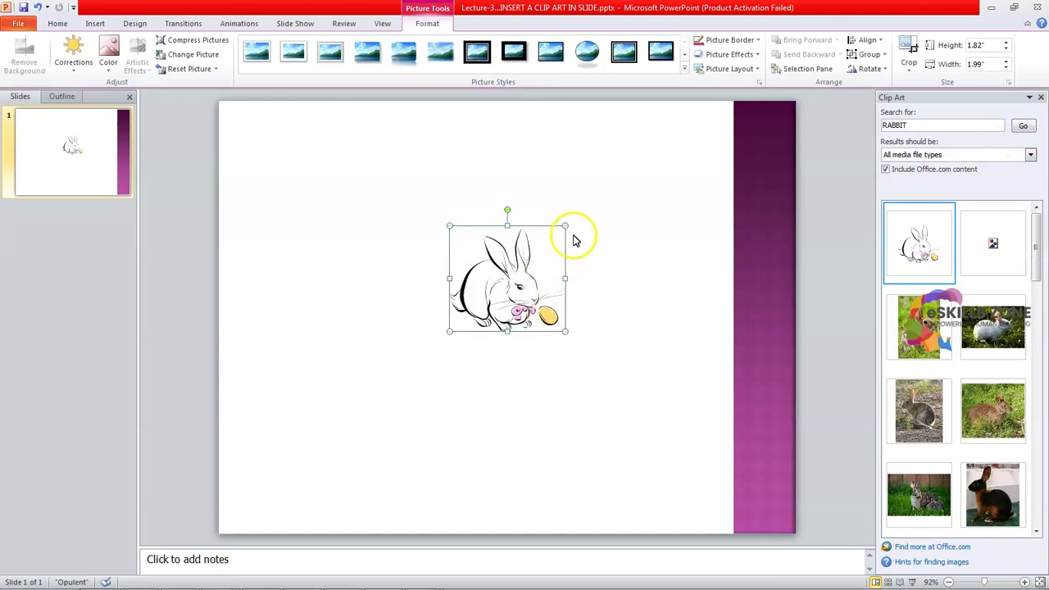
- Enlarge the rabbit clip art to about 3.72" high by 3.75" wide and reposition it near the middle of the slide's white area
left_click_drag(565, 226, 656, 203)
left_click_drag(567, 197, 506, 232)
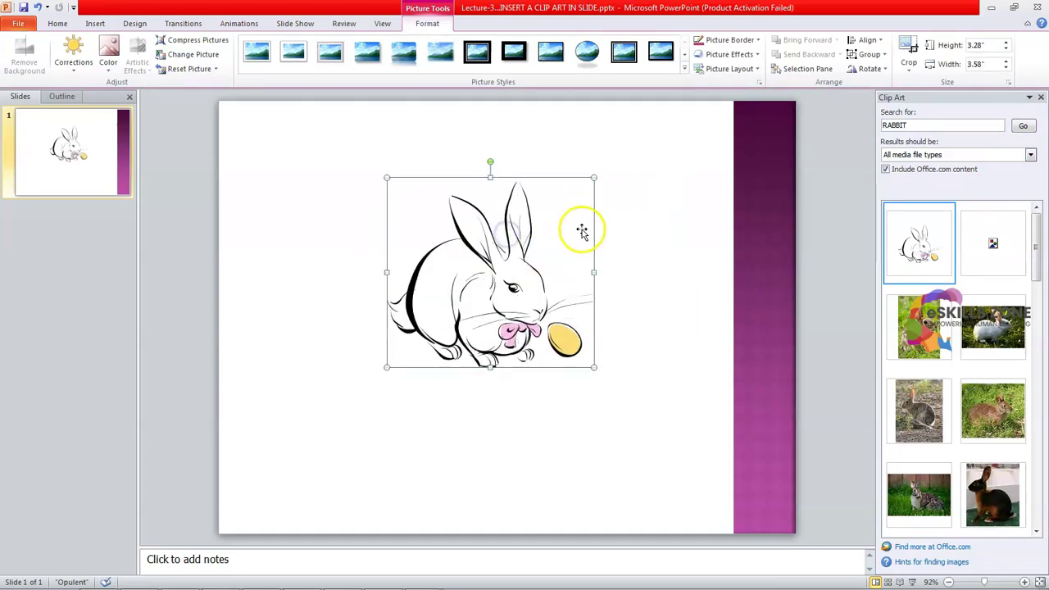
left_click_drag(596, 368, 642, 385)
left_click_drag(637, 300, 605, 281)
left_click_drag(517, 332, 518, 294)
mouse_move(391, 140)
left_mouse_down()
mouse_move(408, 157)
mouse_move(388, 148)
left_mouse_up()
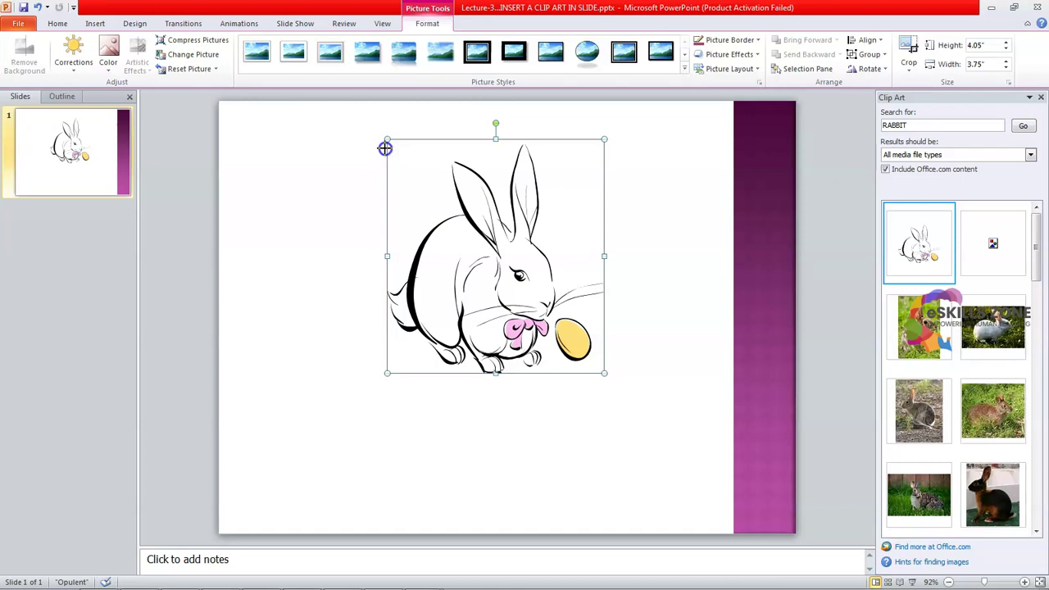
left_click(473, 145)
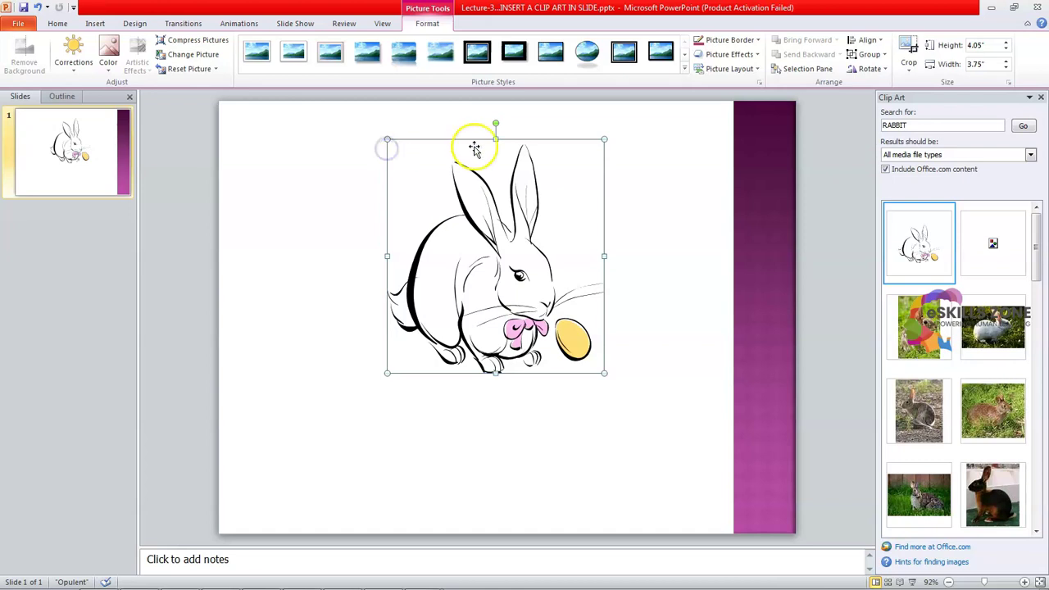
left_click_drag(492, 144, 497, 158)
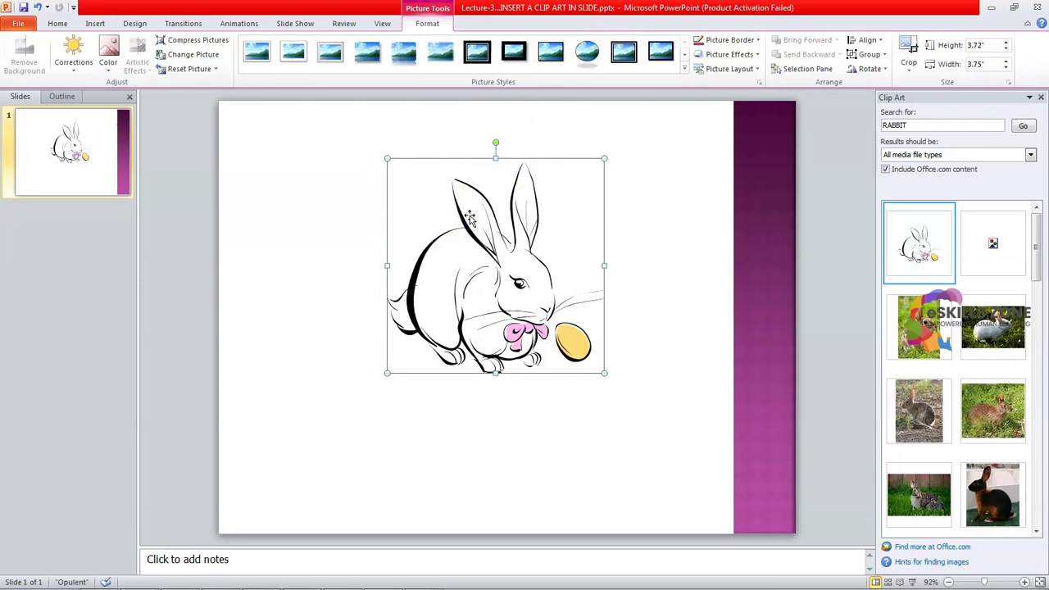
- Recolor the rabbit clip art with the light purple variation and deselect it
left_click(114, 63)
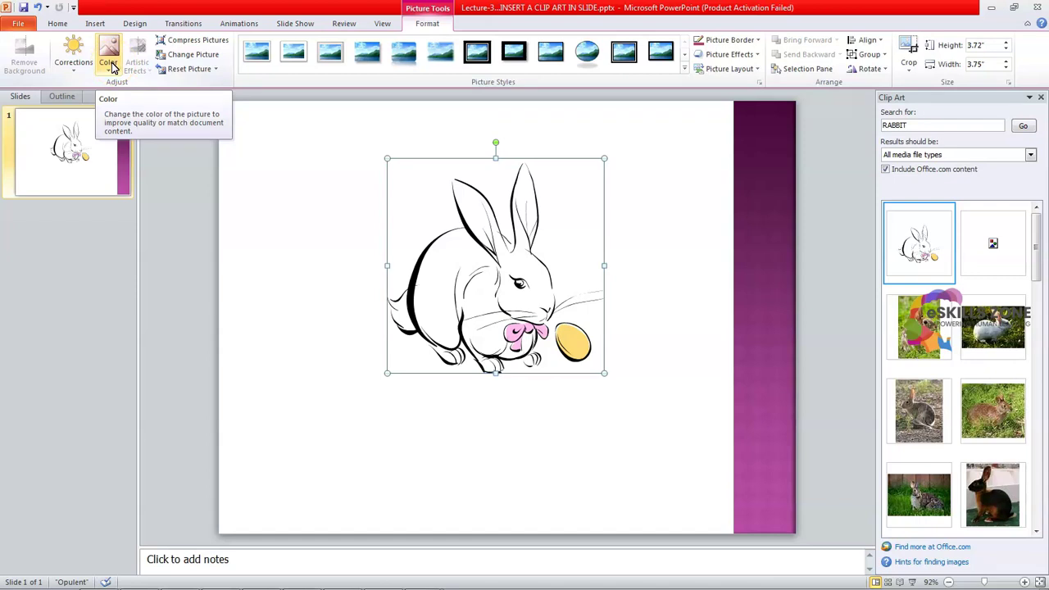
left_click(109, 62)
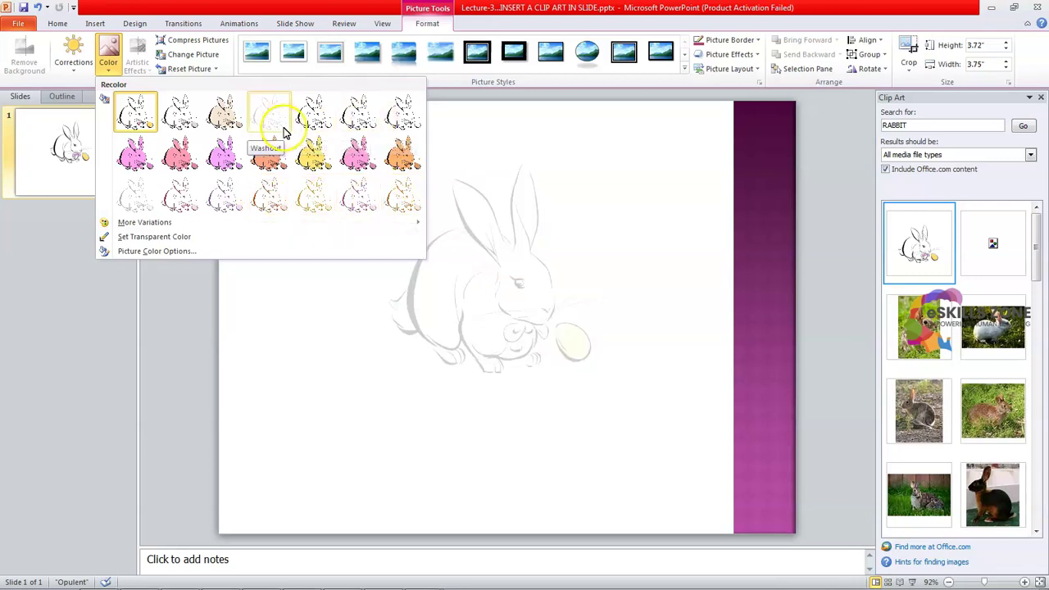
left_click(228, 156)
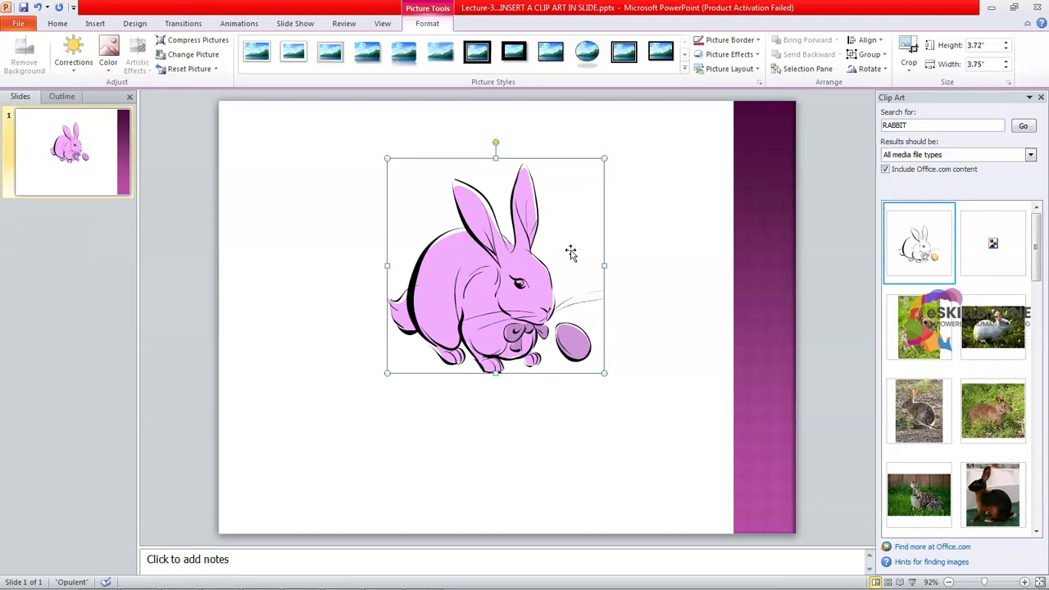
left_click(654, 336)
- Delete the rabbit clip art from the slide and undo the deletion
left_click(517, 279)
key("Delete")
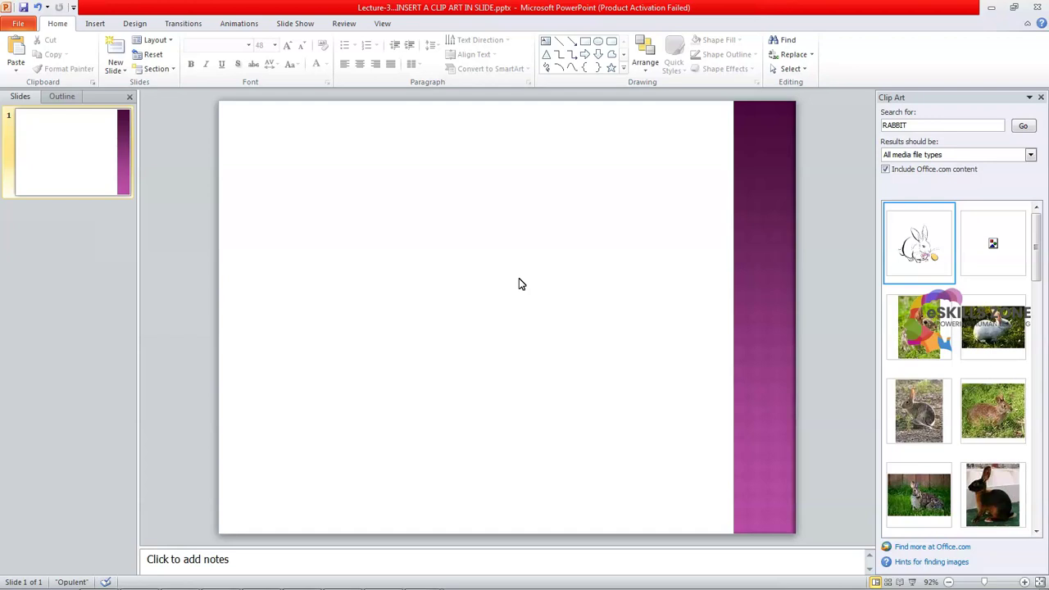
key("ctrl+z")
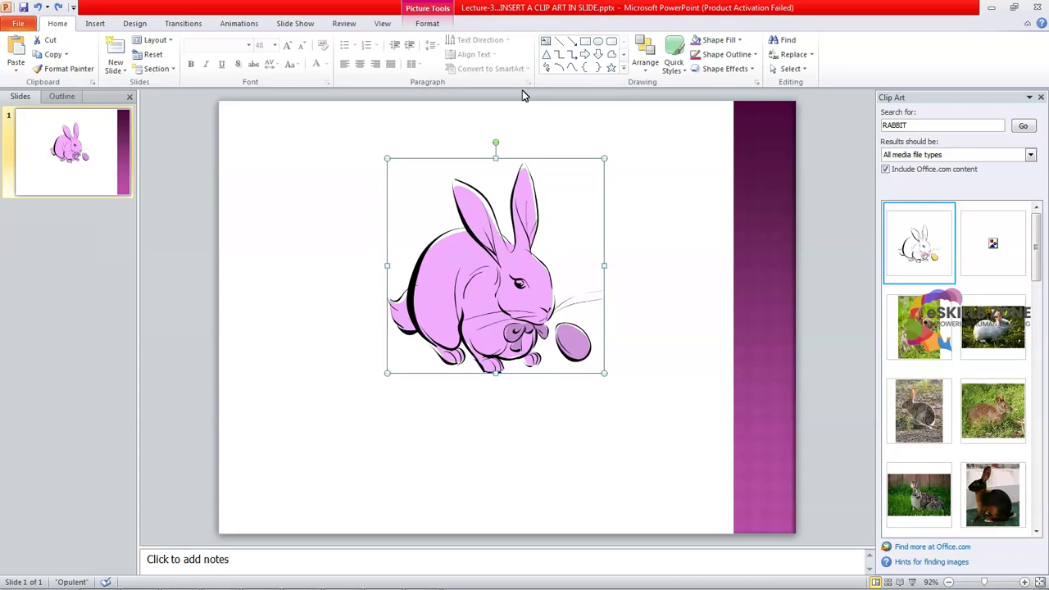
- Apply the white bevelled picture style with a reflection to the rabbit clip art
left_click(429, 22)
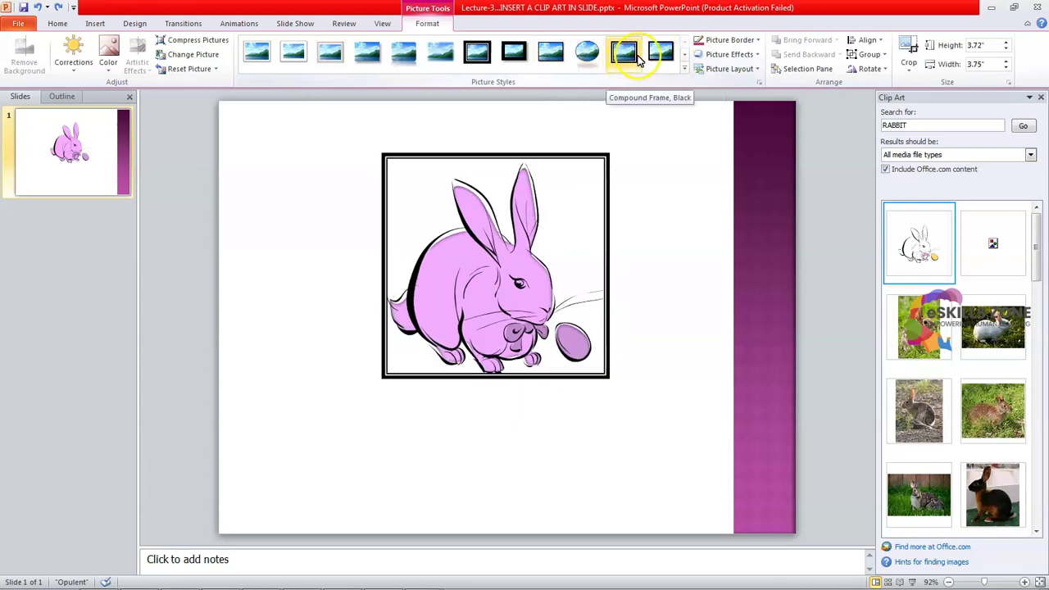
left_click(685, 55)
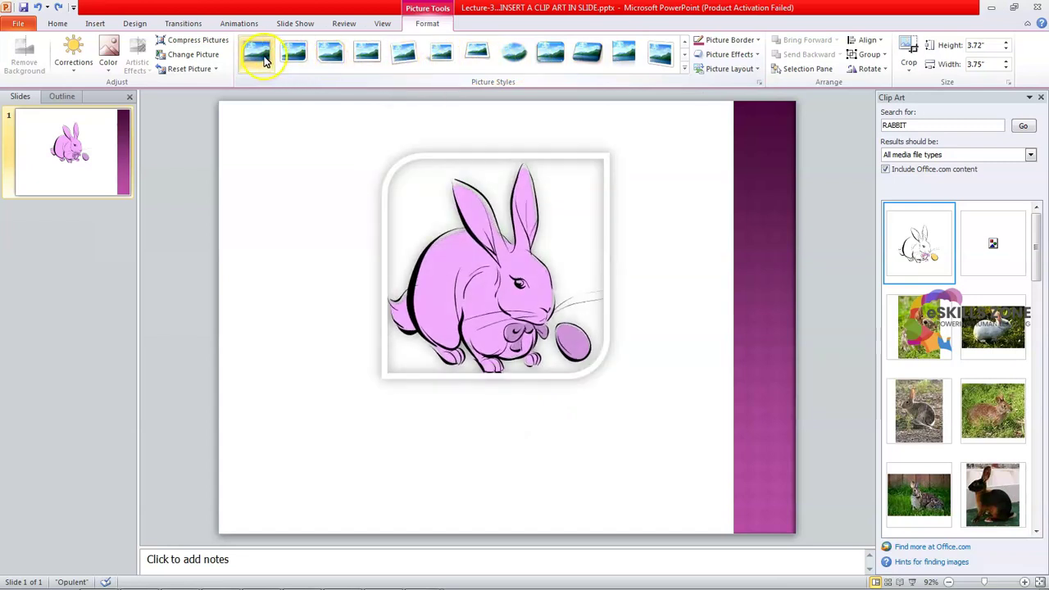
left_click(685, 56)
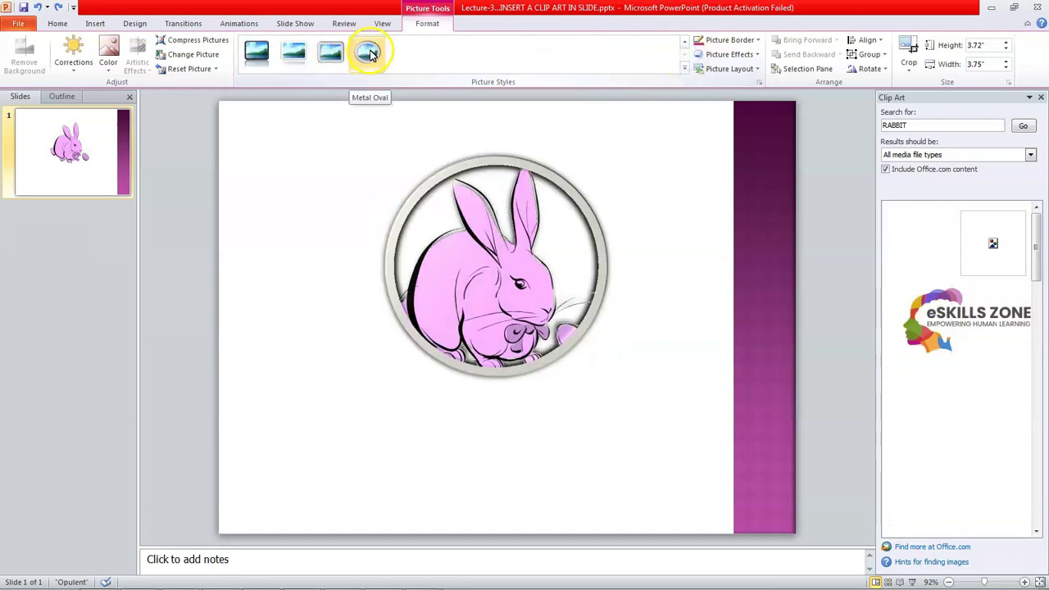
left_click(294, 55)
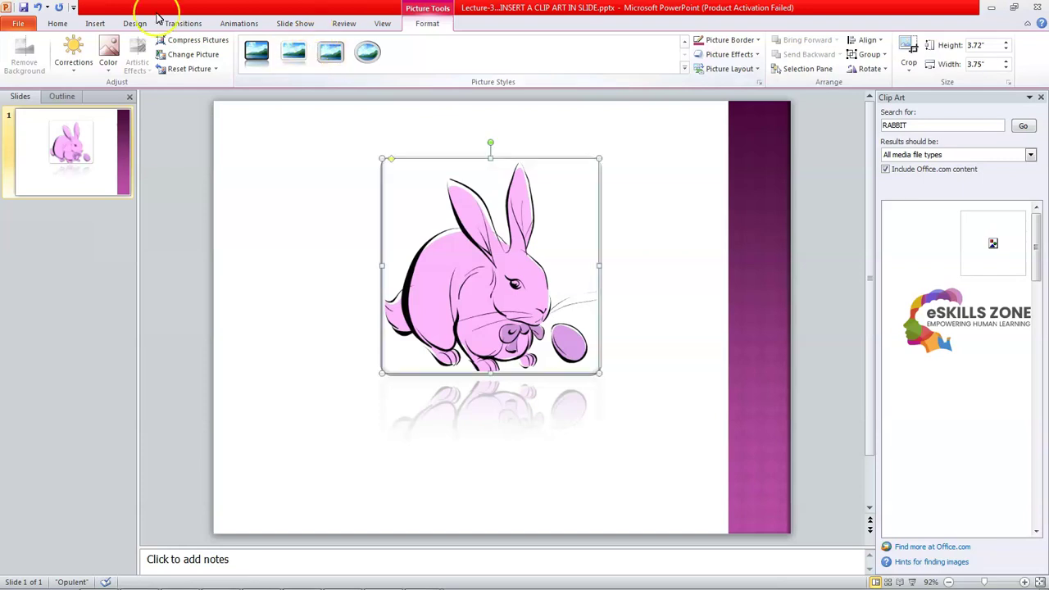
- Recolor the rabbit clip art with the standard Light Blue color variation
left_click(100, 54)
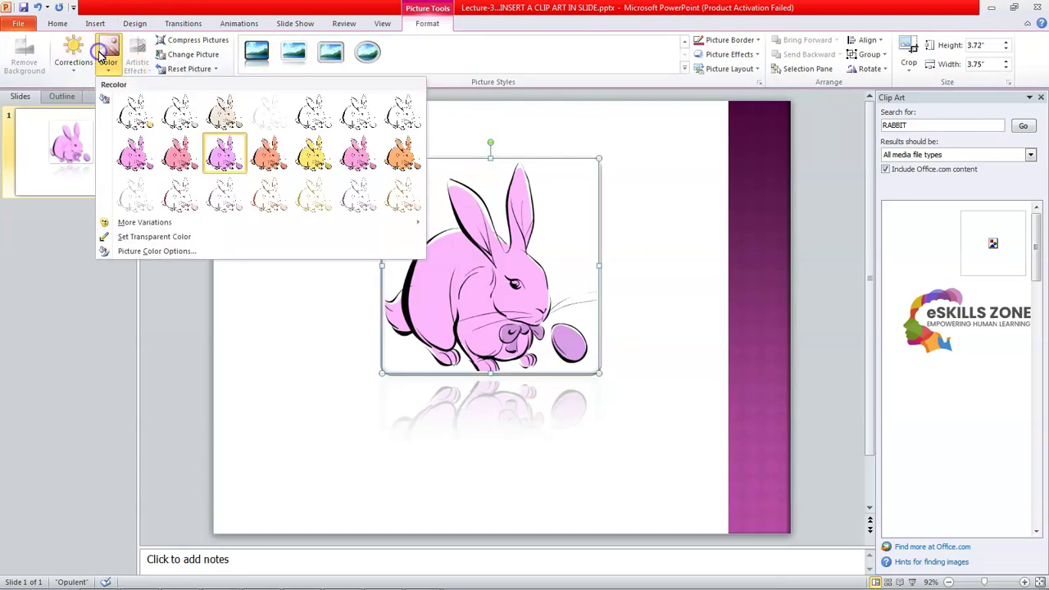
mouse_move(152, 226)
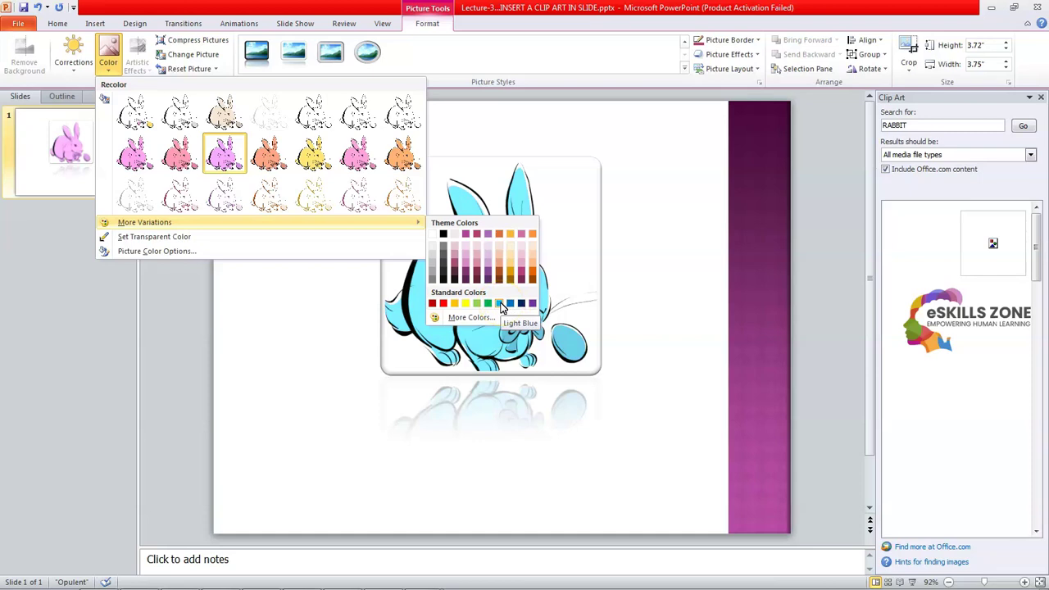
left_click(503, 305)
left_click(108, 64)
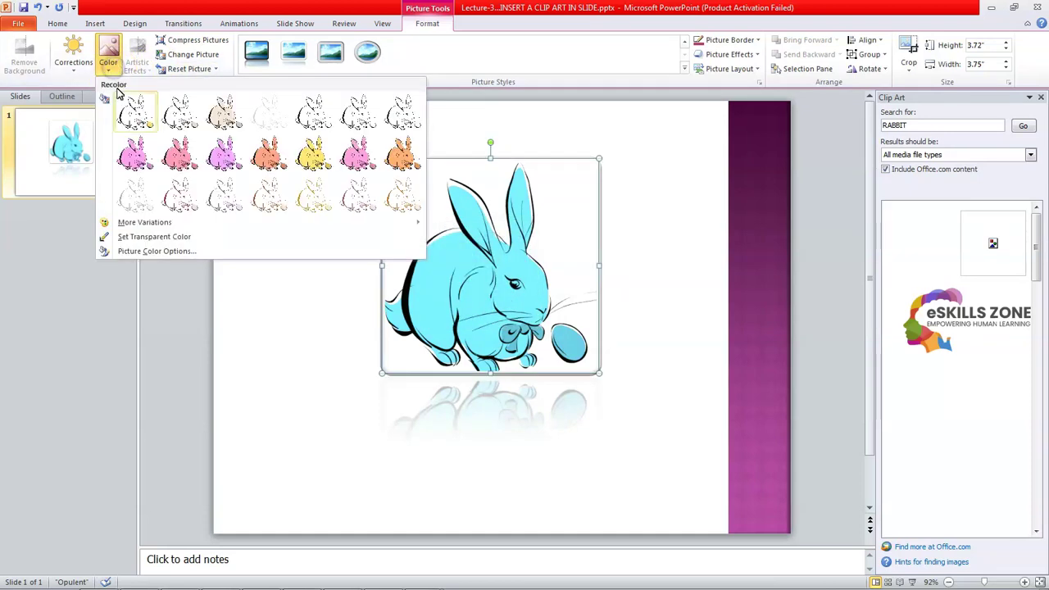
left_click(158, 236)
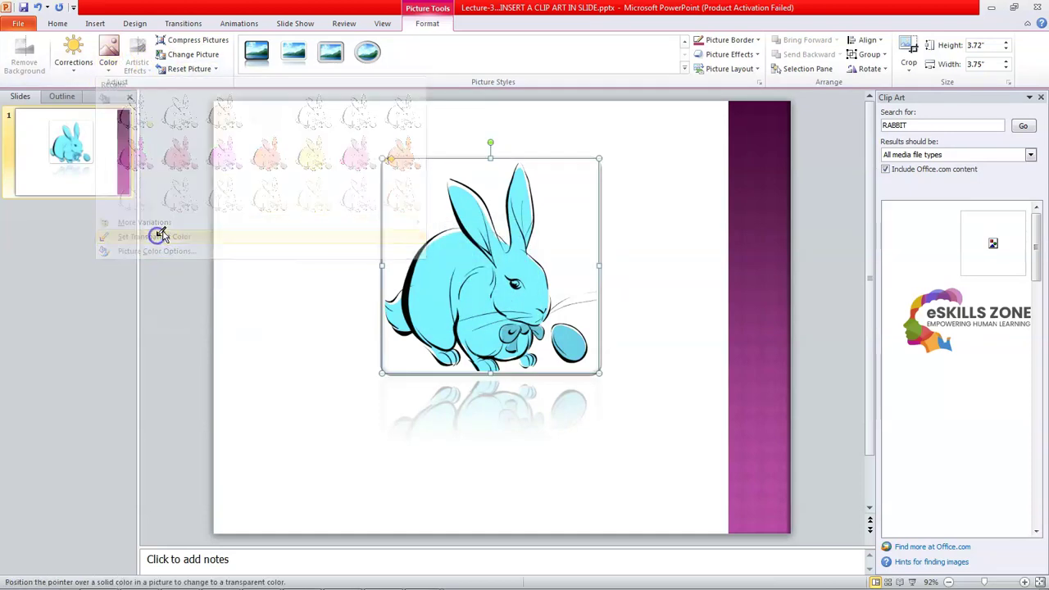
left_click(108, 64)
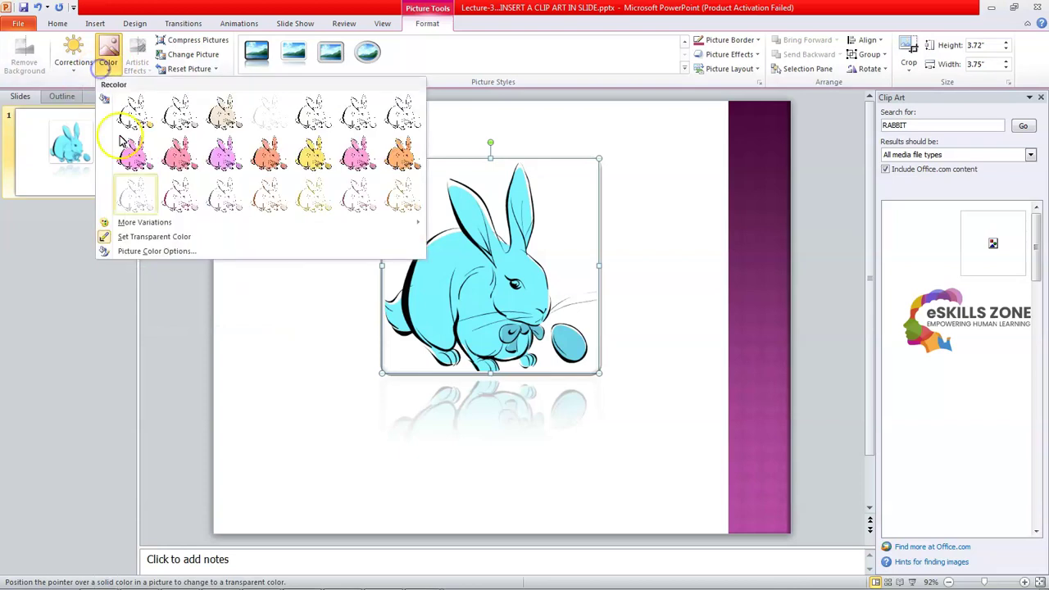
left_click(155, 236)
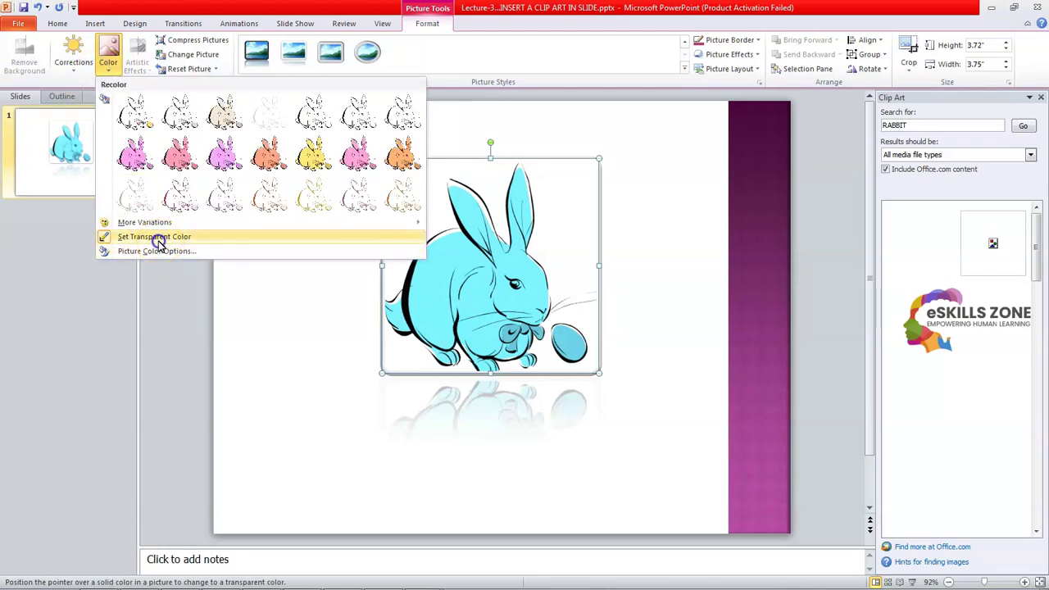
- Review the Picture Color options for the rabbit in Format Picture and close them
left_click(111, 69)
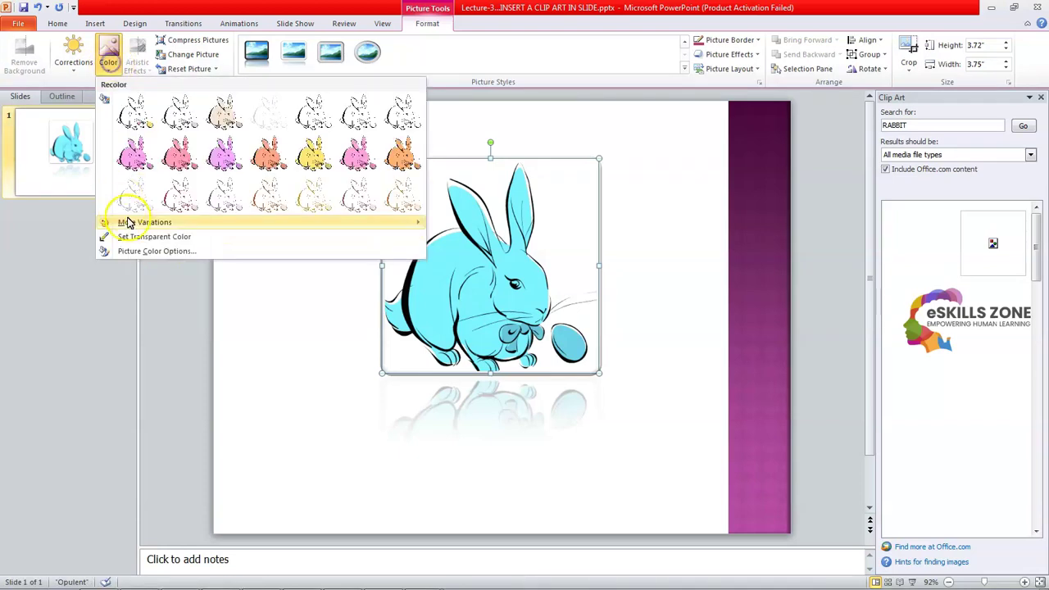
left_click(188, 252)
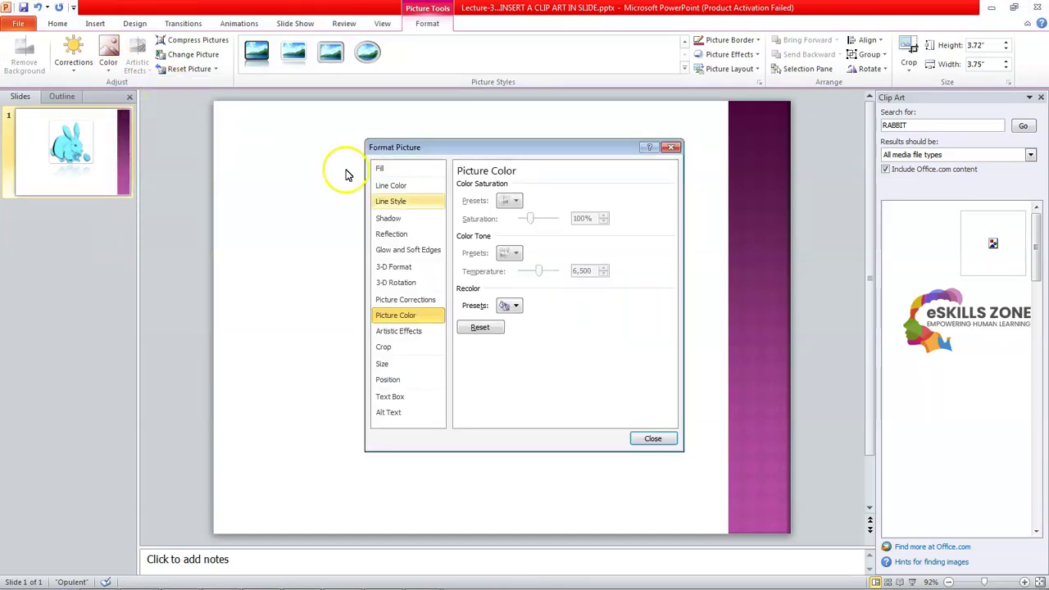
left_click(664, 439)
left_click(517, 222)
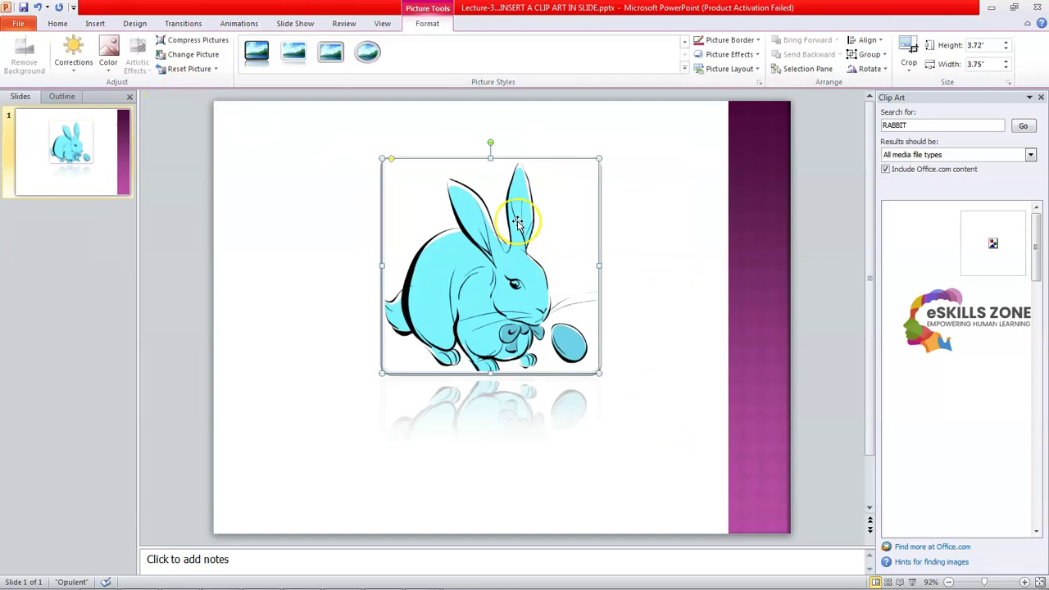
left_click(201, 41)
left_click_drag(538, 227, 286, 208)
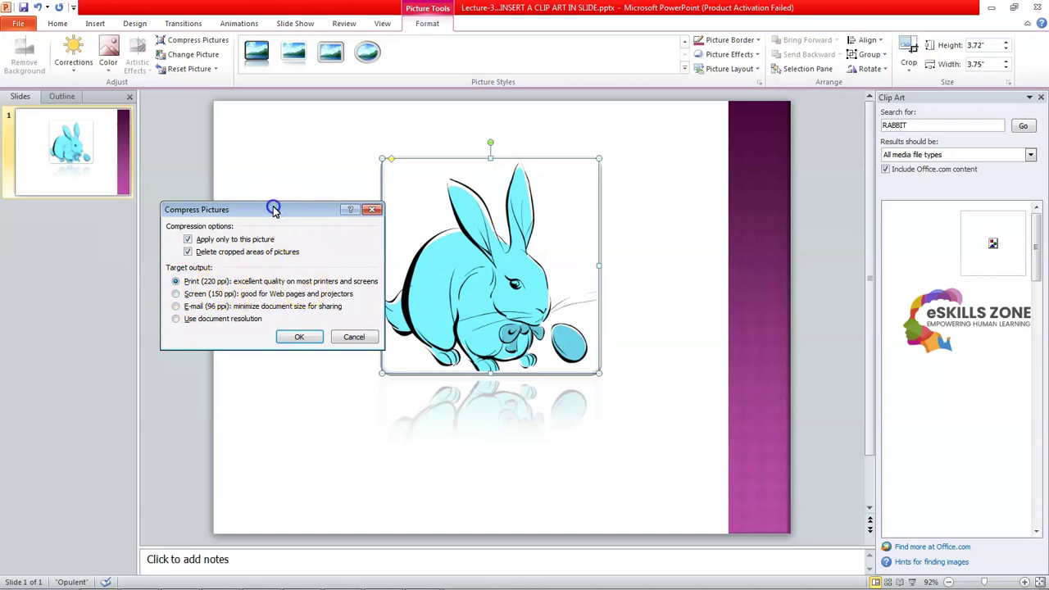
left_click_drag(274, 208, 254, 182)
left_click(157, 268)
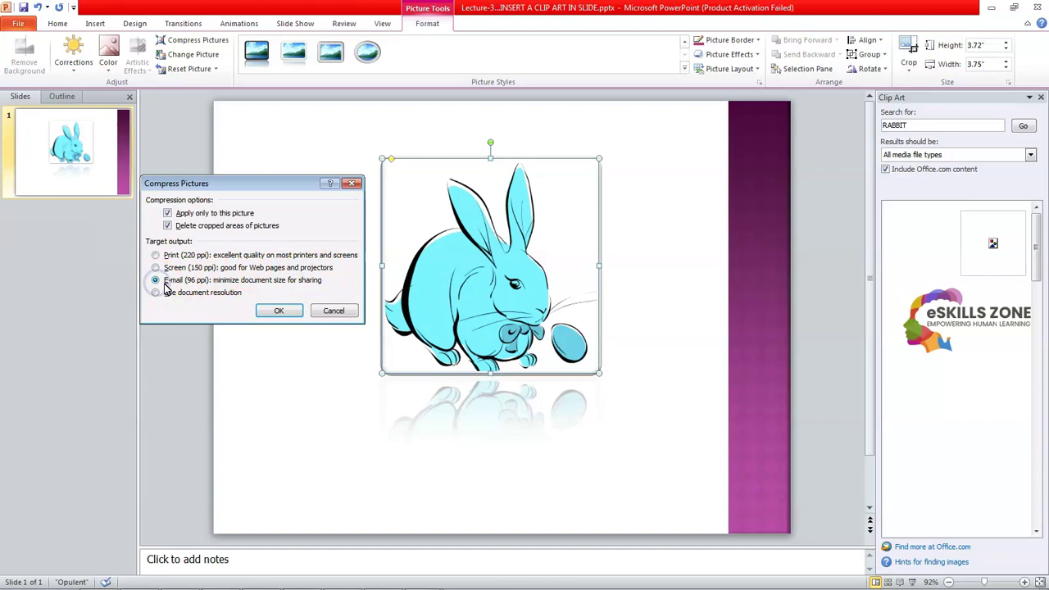
mouse_move(203, 181)
left_mouse_down()
mouse_move(200, 171)
mouse_move(207, 185)
left_mouse_up()
left_click(206, 301)
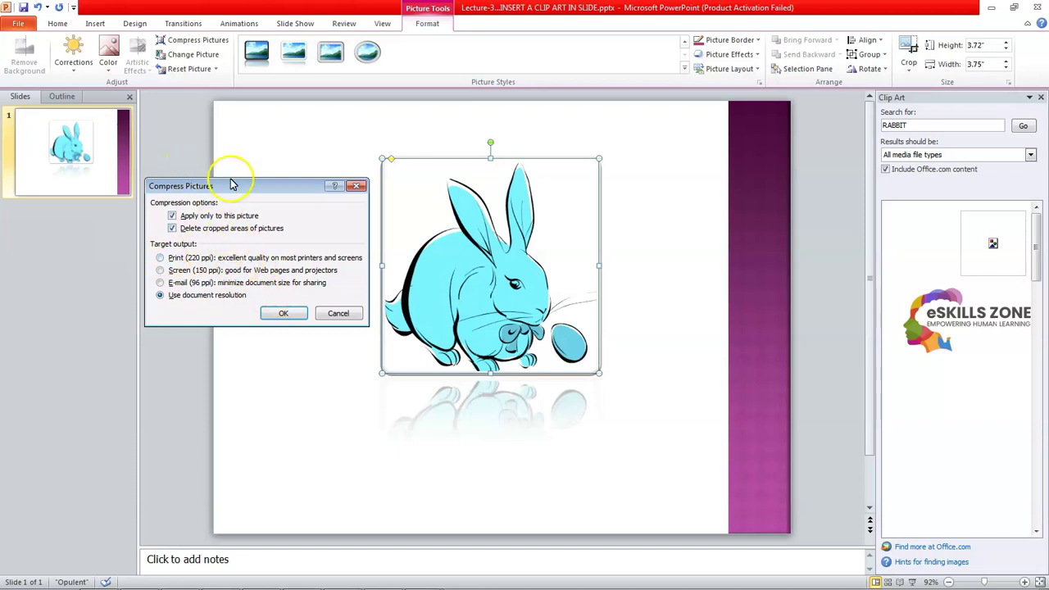
left_click(356, 186)
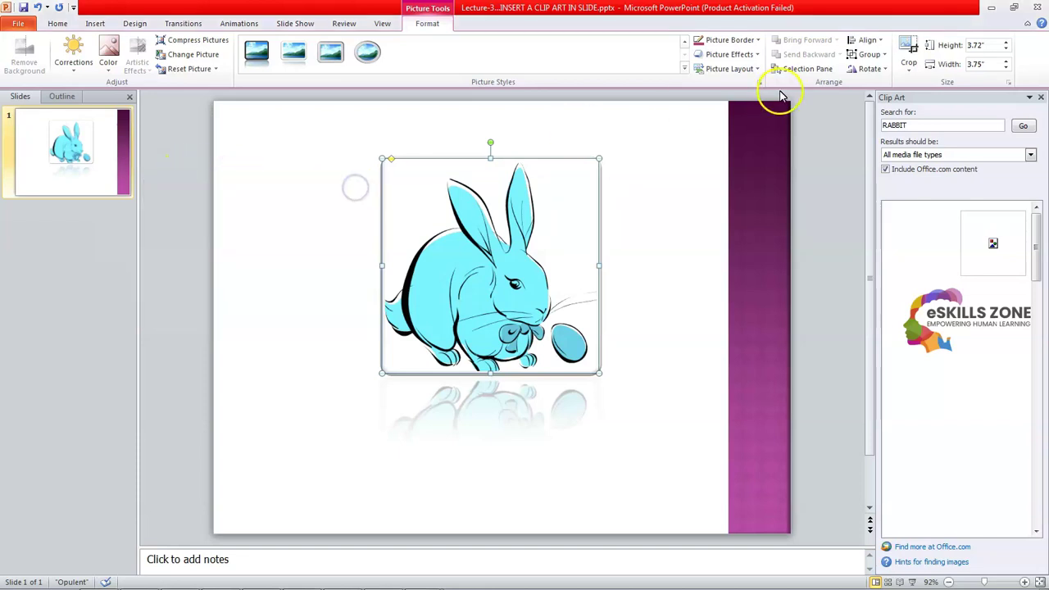
- Apply the fourth preset picture effect to the rabbit clip art
left_click(753, 56)
left_click(756, 80)
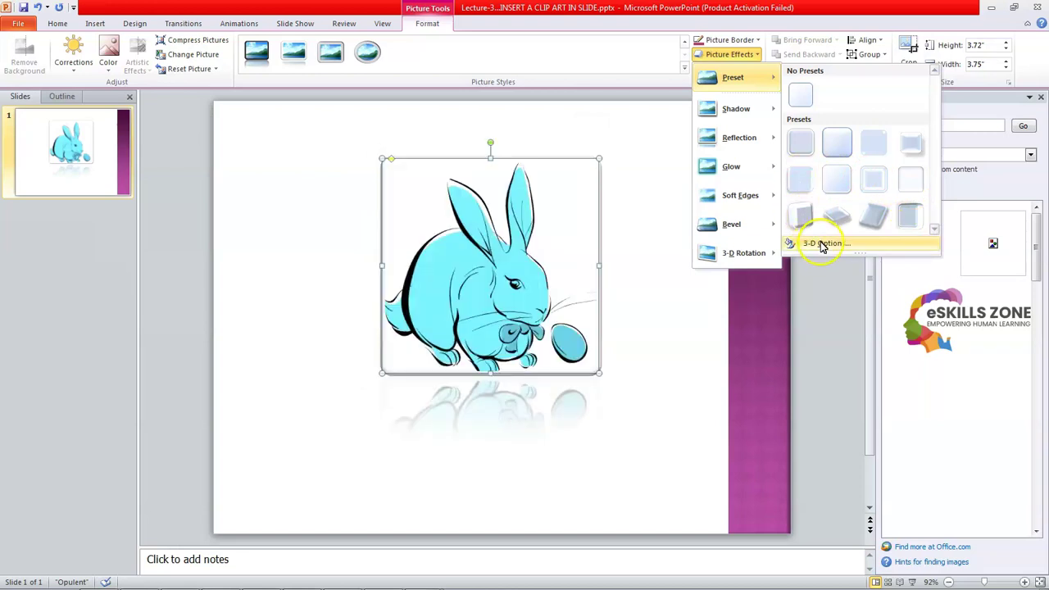
left_click(910, 148)
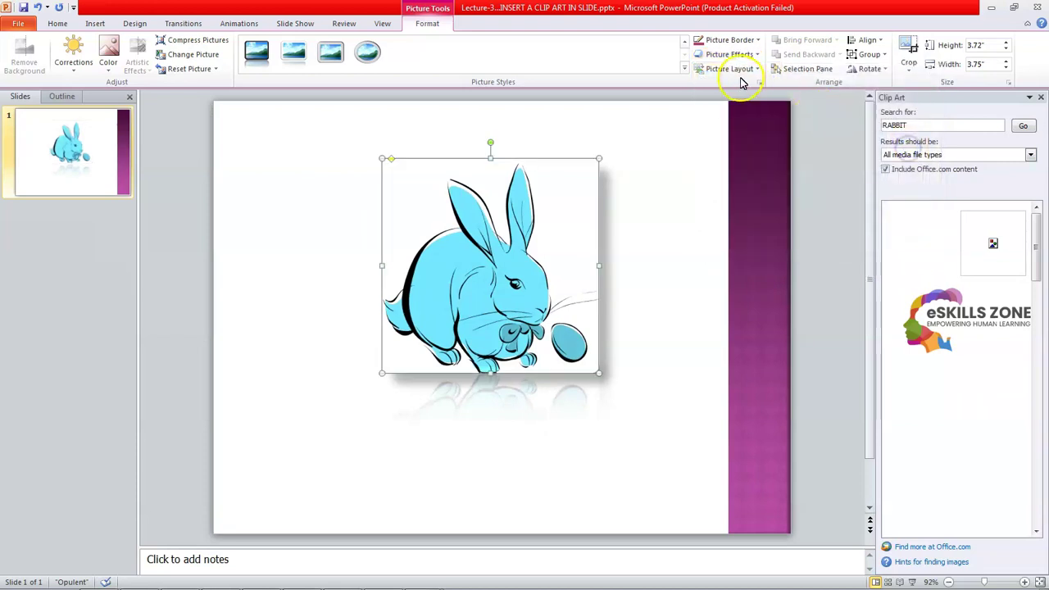
- Add an outer shadow that falls to the left of the rabbit picture
left_click(753, 58)
mouse_move(757, 107)
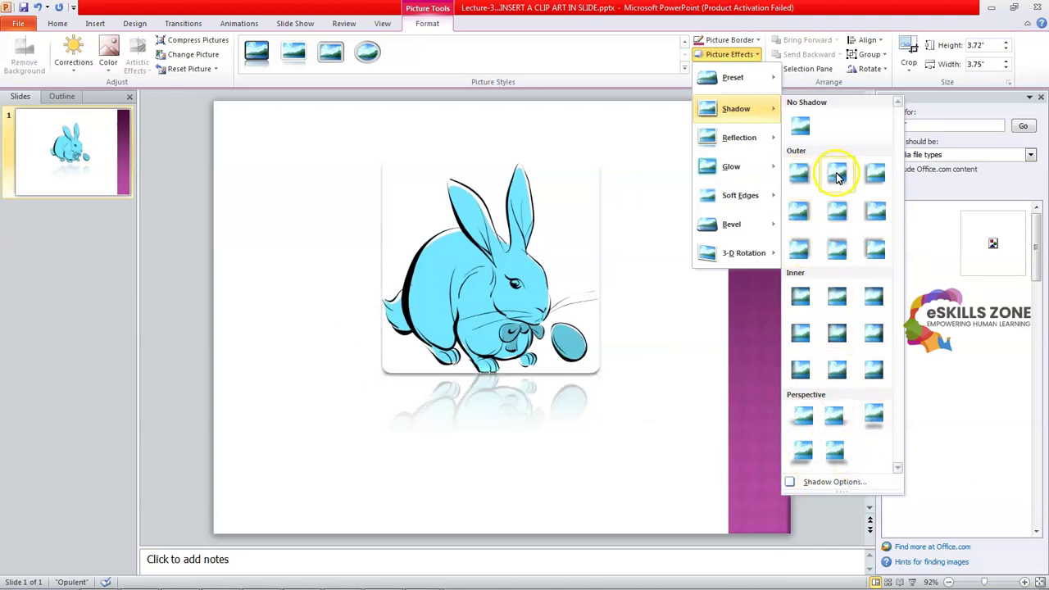
left_click(876, 211)
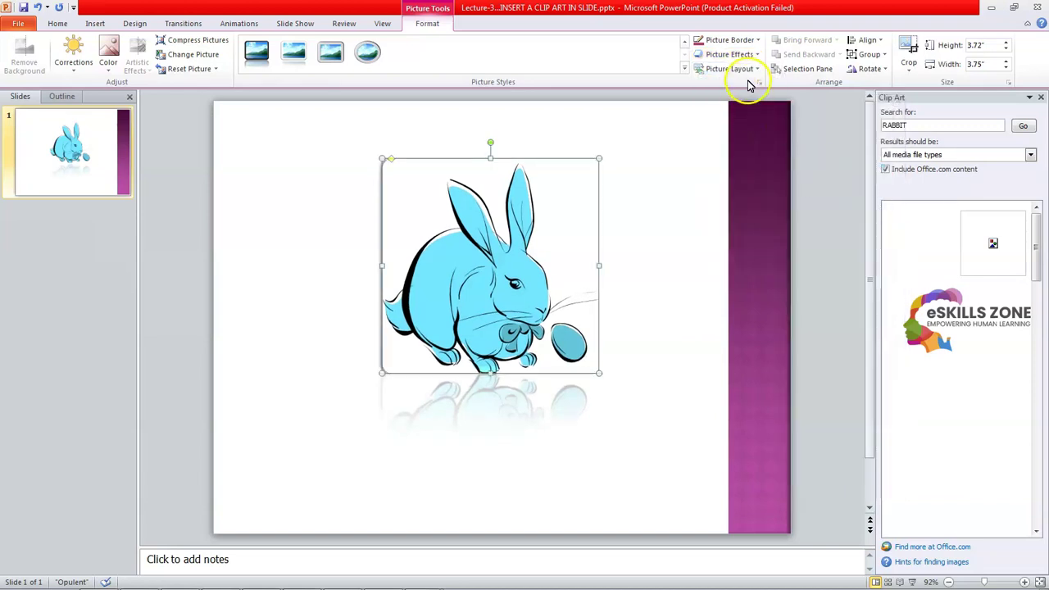
- Give the rabbit picture a yellow border from the standard colors
left_click(753, 70)
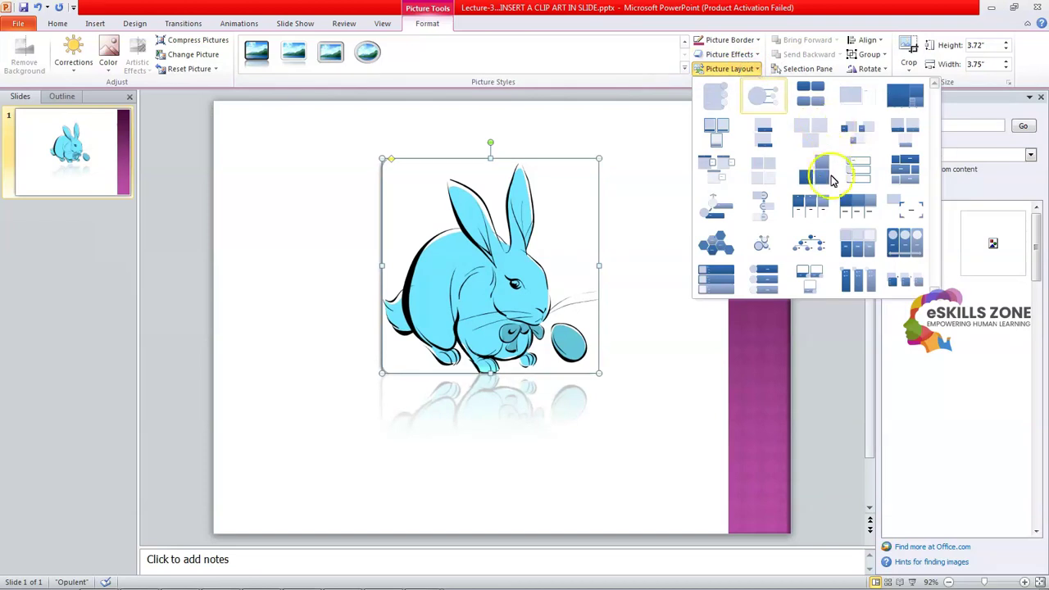
left_click(744, 40)
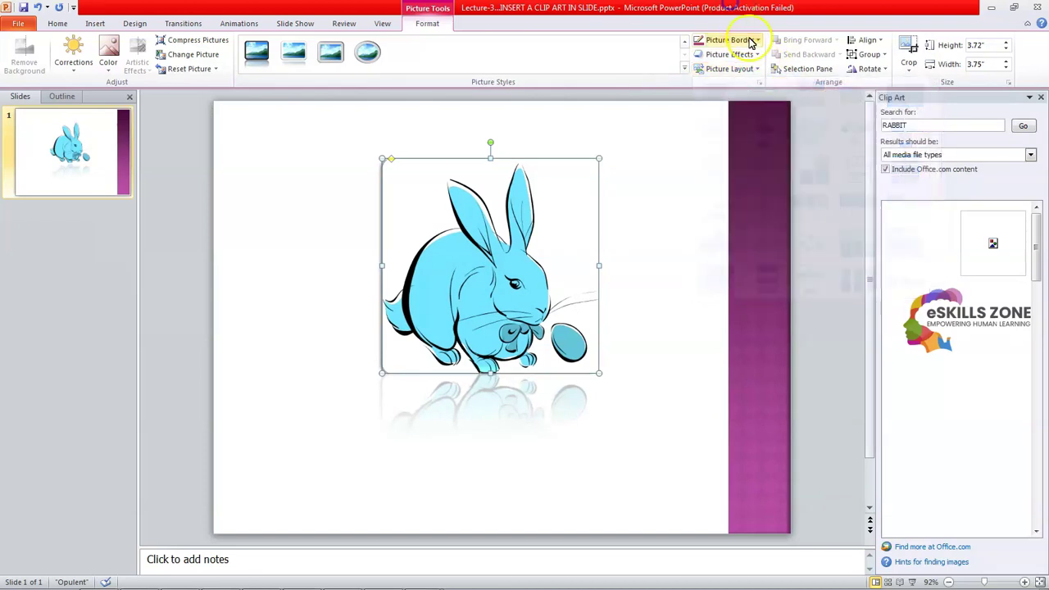
left_click(751, 41)
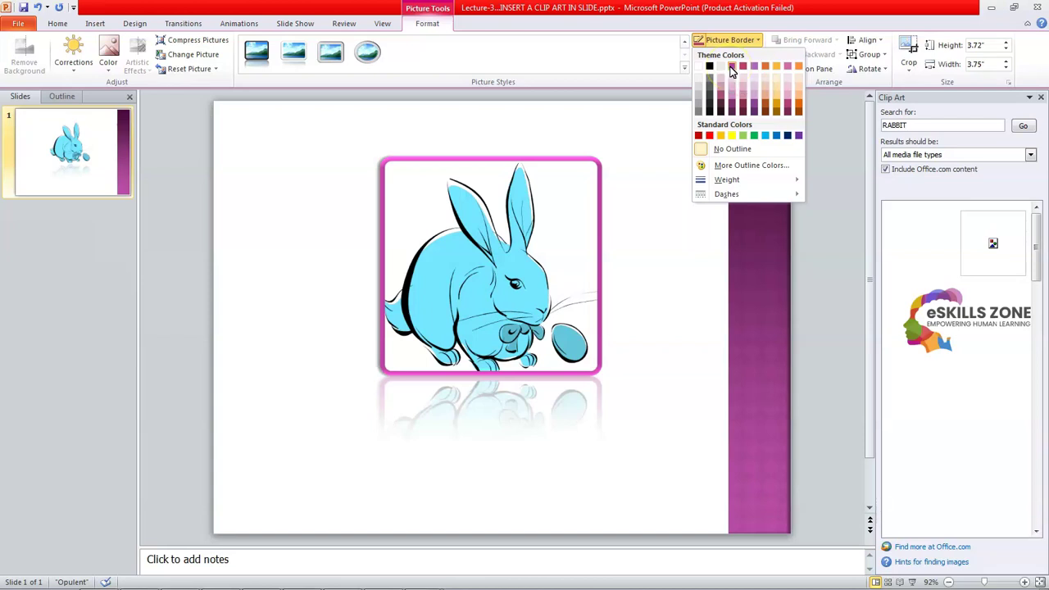
left_click(732, 136)
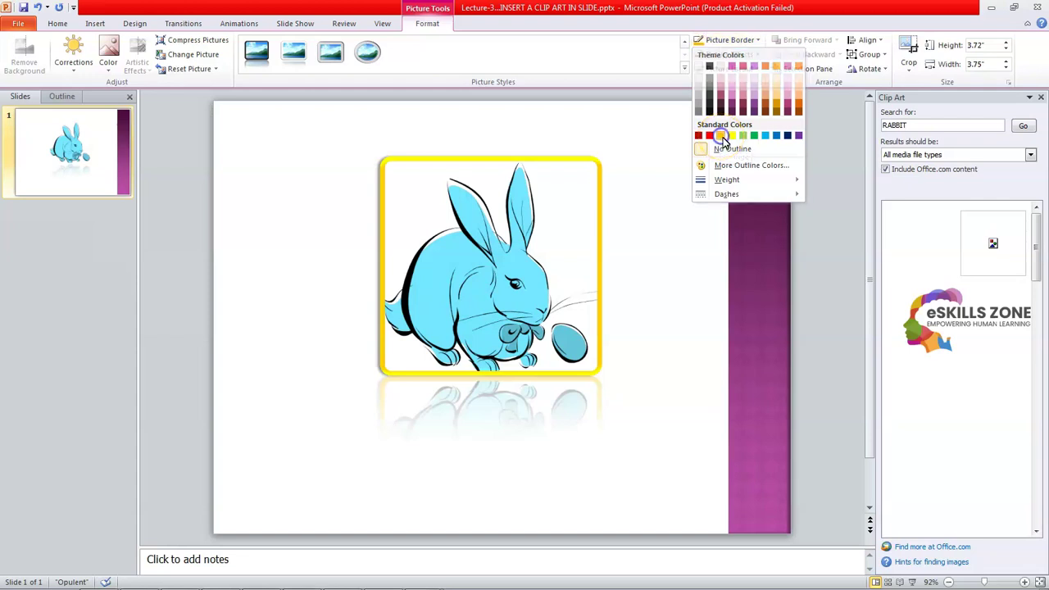
left_click(663, 88)
- Enlarge the bordered rabbit picture to about 4.53" high by 4.58" wide and reposition it on the slide
left_click_drag(599, 158, 647, 156)
left_click_drag(535, 202, 523, 239)
- Apply the first preset in the Parallel group of 3-D rotations to the rabbit picture
left_click(746, 55)
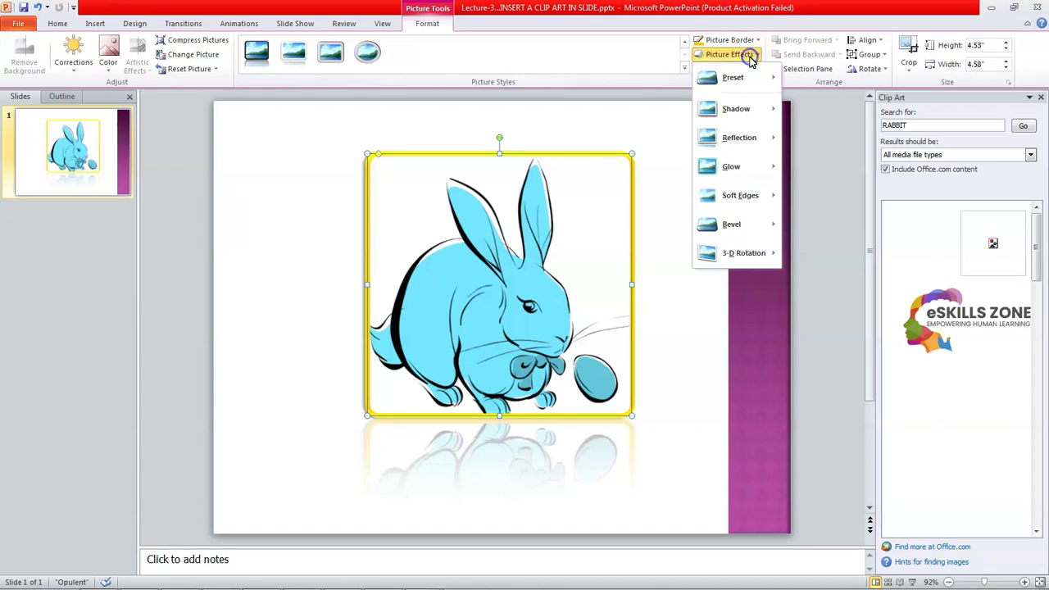
mouse_move(754, 254)
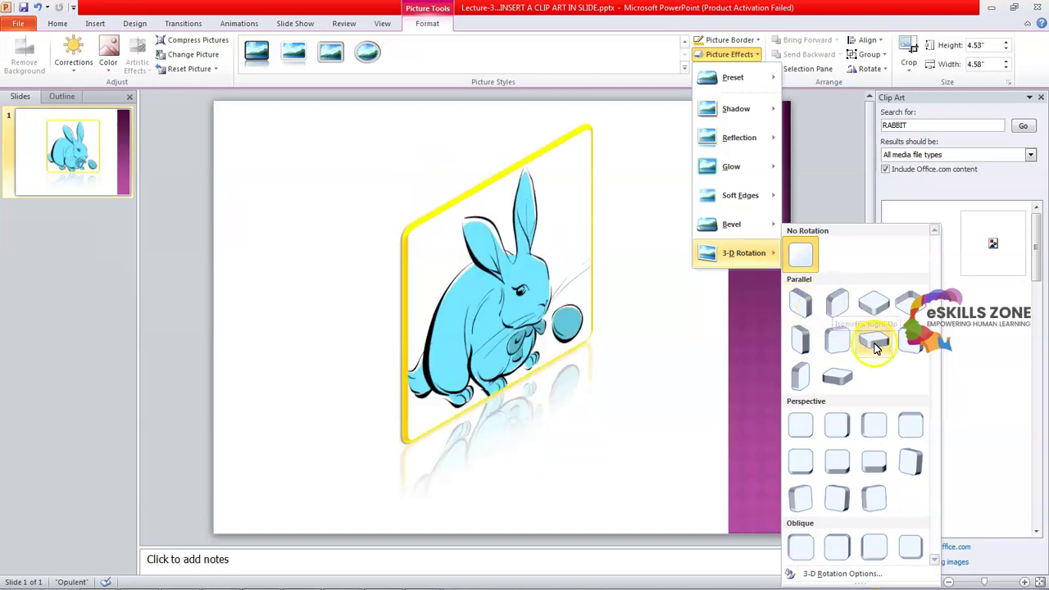
left_click(800, 304)
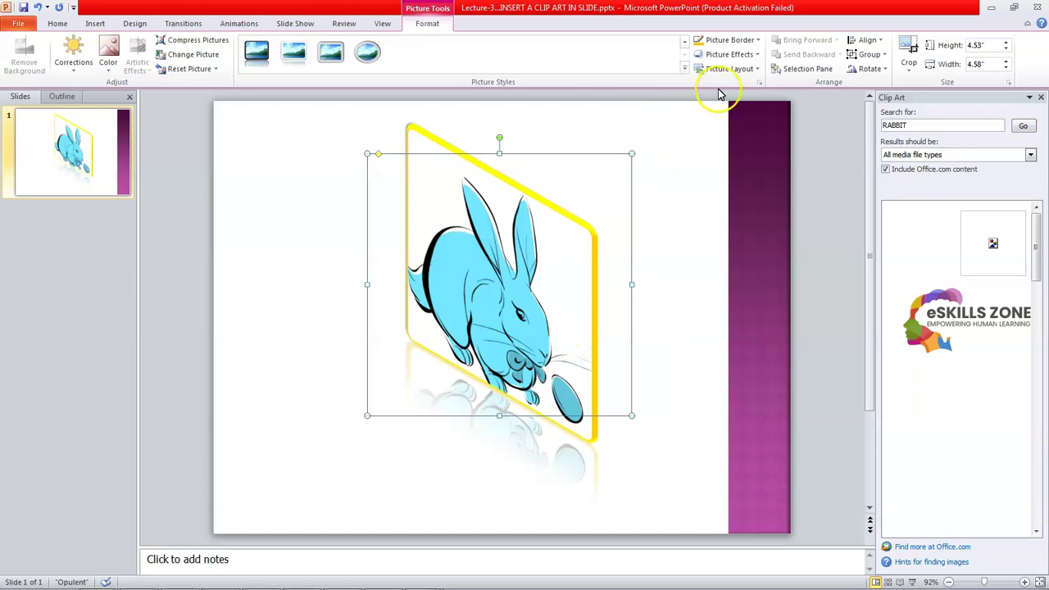
- Open the detailed rotation and size settings and enlarge the rabbit picture to 5.04" high by 5.5" wide
left_click(871, 69)
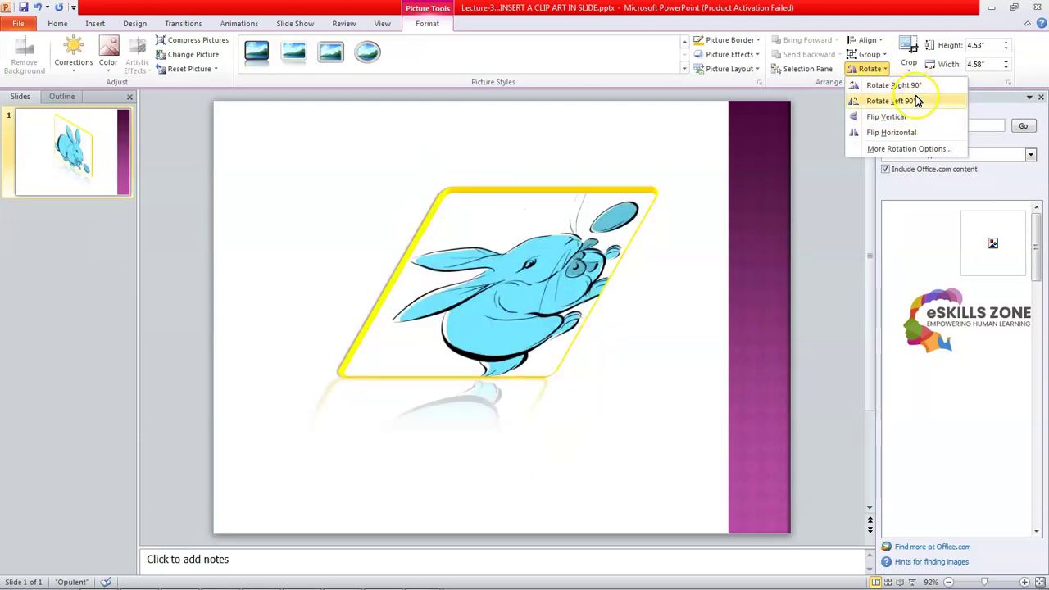
left_click(920, 149)
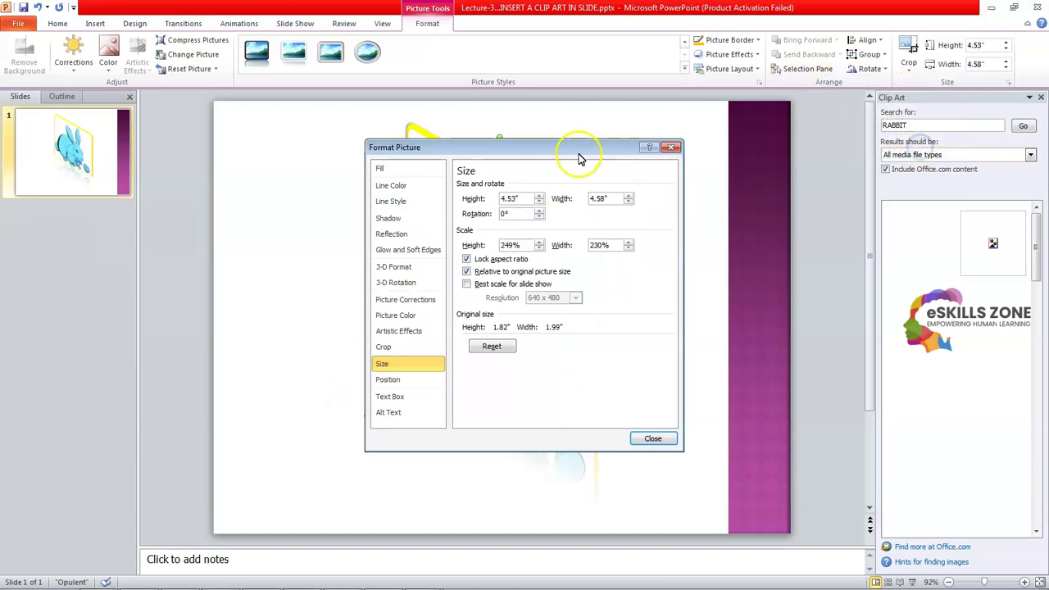
left_click(322, 127)
left_click_drag(494, 154, 180, 113)
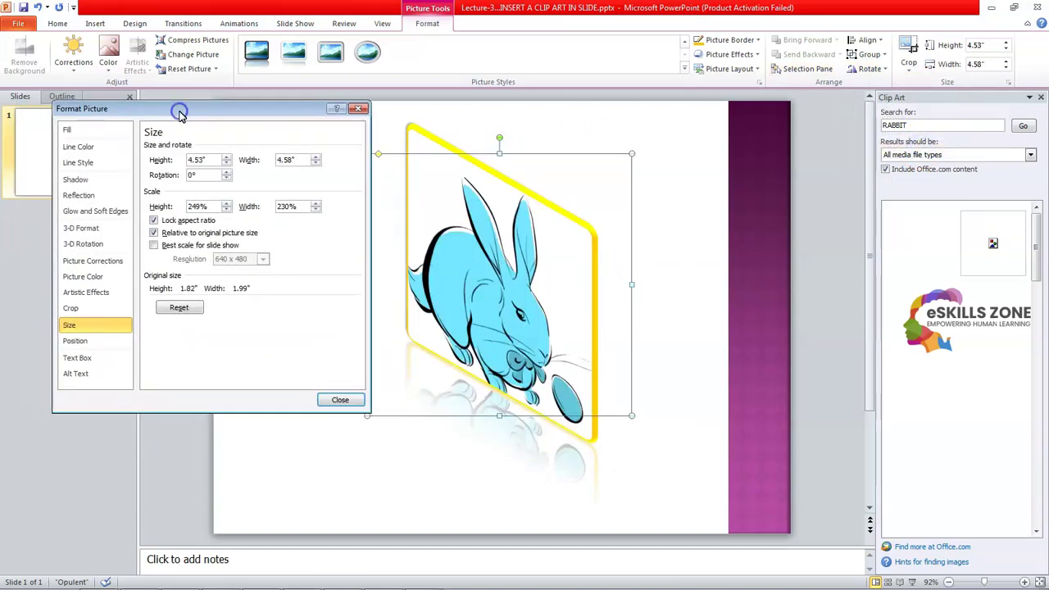
left_click(227, 203)
left_click(227, 204)
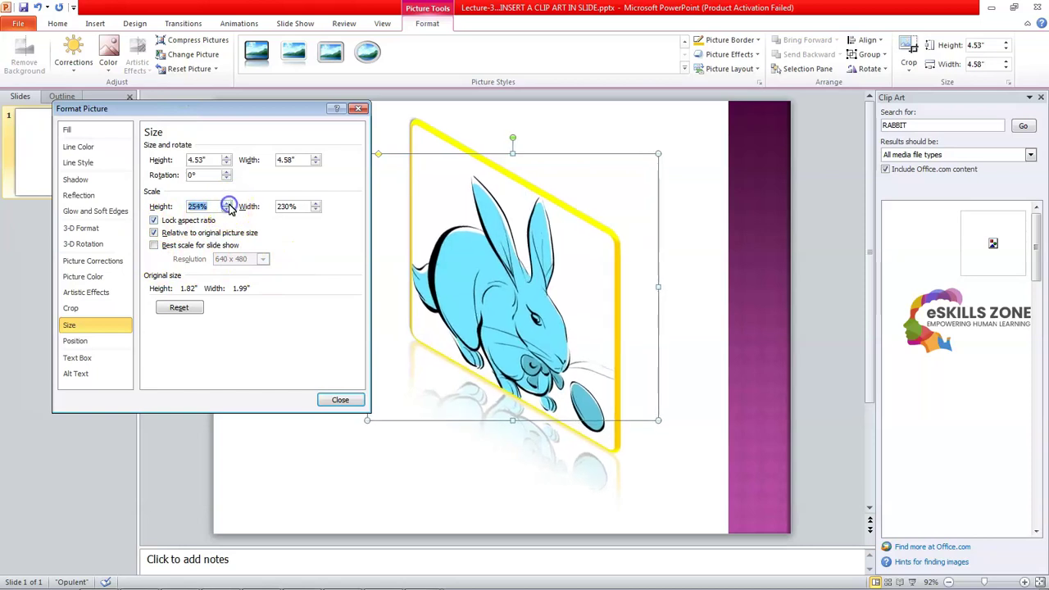
left_click(228, 204)
left_click(316, 204)
left_click(315, 204)
left_click(226, 157)
left_click(226, 158)
left_click(226, 157)
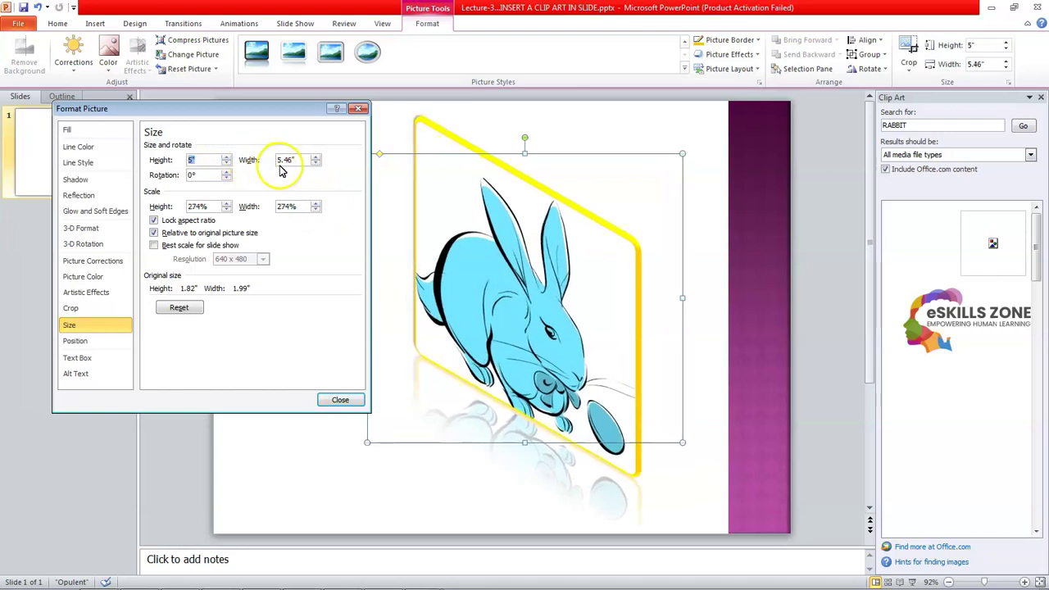
left_click(314, 158)
- Set the rabbit picture's rotation to 5°
left_click(227, 172)
left_click(228, 173)
left_click(228, 173)
left_click(228, 173)
left_click(228, 172)
left_click(228, 172)
left_click(226, 173)
left_click(226, 173)
left_click(226, 174)
left_click(227, 174)
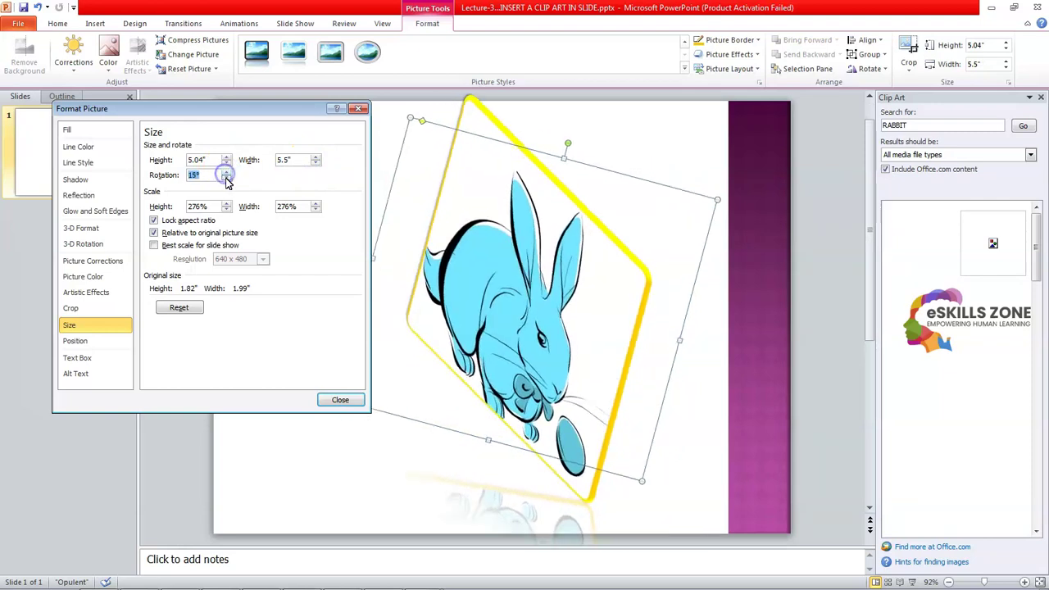
left_click(226, 179)
left_click(227, 178)
left_click(226, 178)
left_click(227, 179)
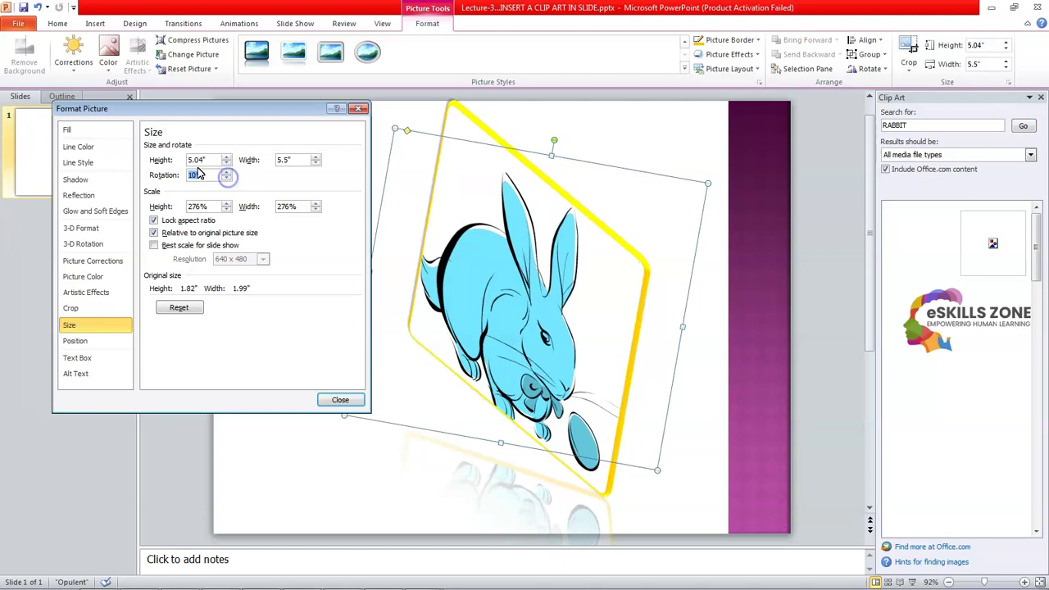
left_click_drag(173, 113, 143, 104)
left_click(196, 164)
left_click(197, 165)
left_click(196, 165)
left_click(197, 171)
left_click(197, 170)
left_click(197, 171)
left_click(197, 171)
left_click(197, 170)
left_click(197, 171)
left_click(196, 170)
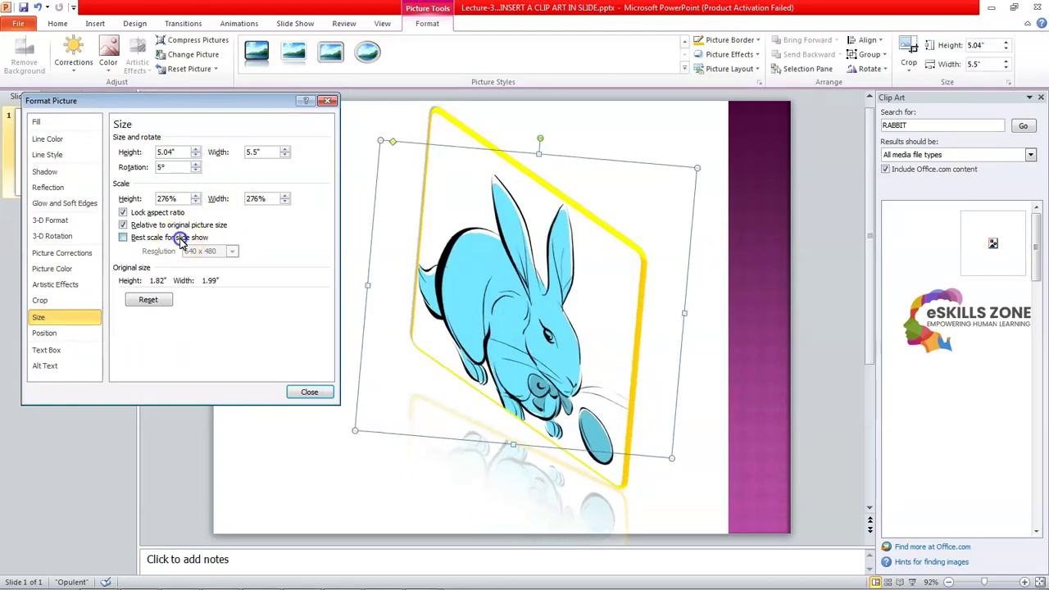
- Try the best scale for slide show option at 1280 x 1024 resolution on the picture, and turn the option off
left_click(181, 238)
left_click(143, 238)
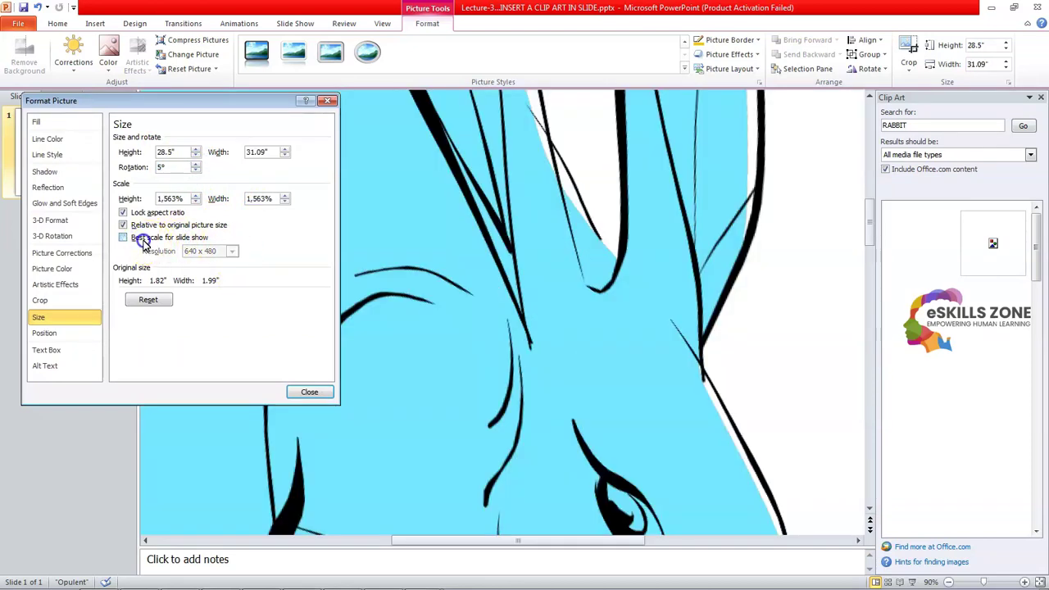
left_click(149, 238)
left_click(232, 251)
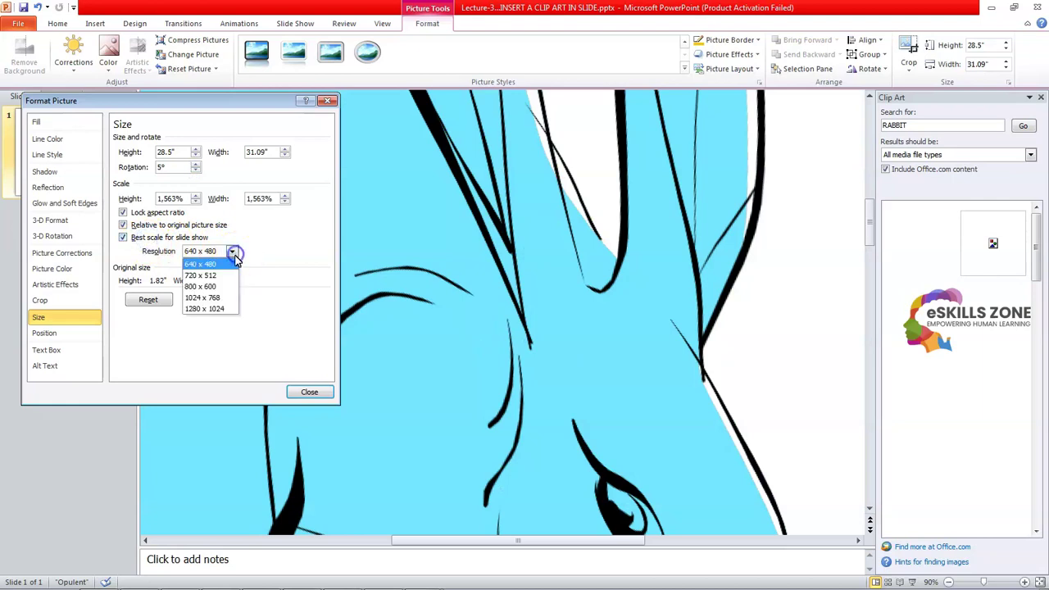
left_click(220, 309)
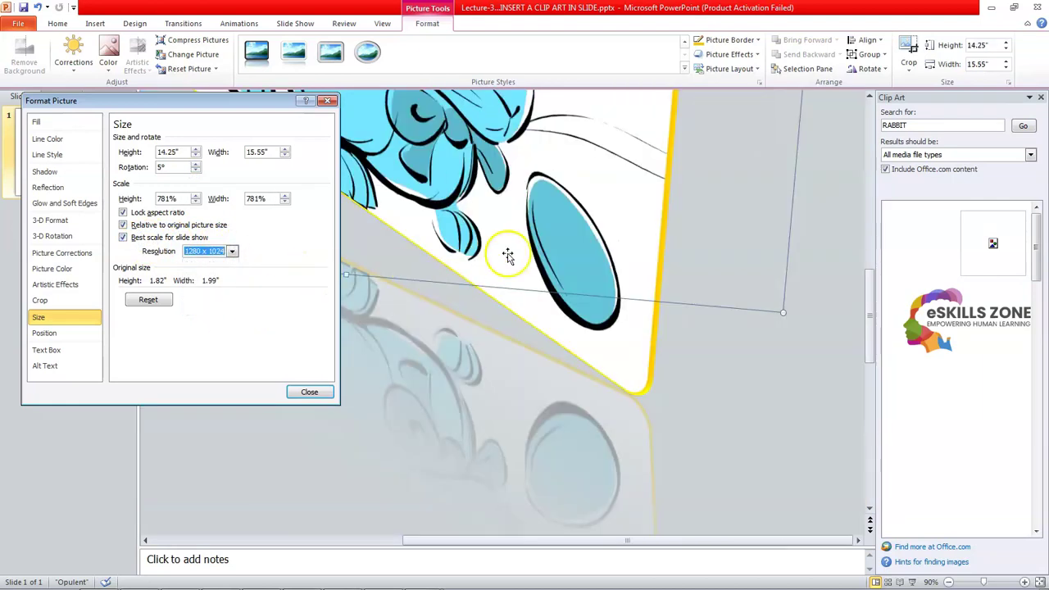
left_click(123, 237)
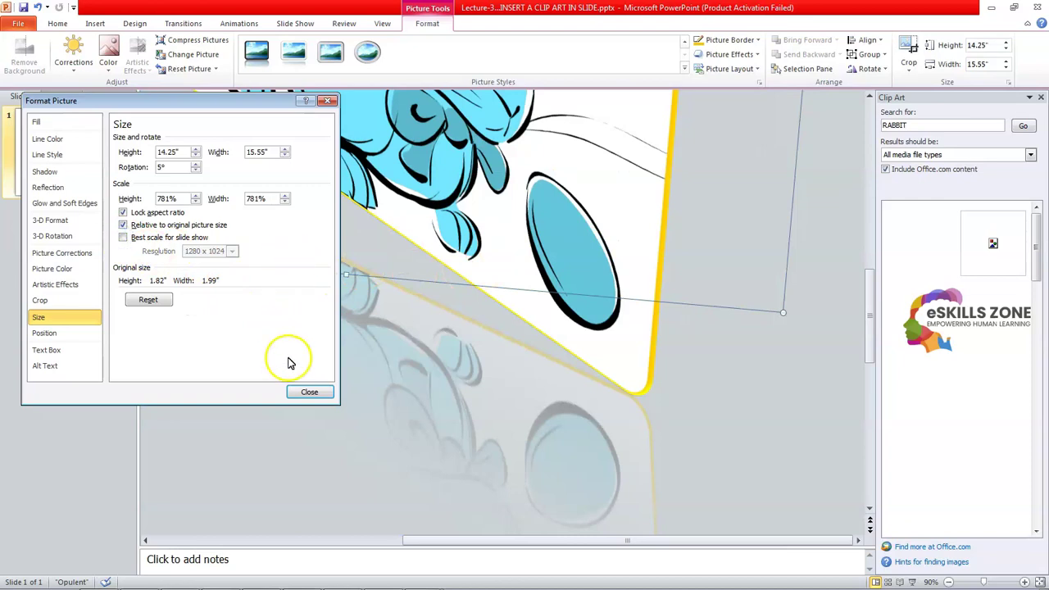
- Set the oversized rabbit picture's height scale to 100% with the aspect ratio locked
left_click(881, 321)
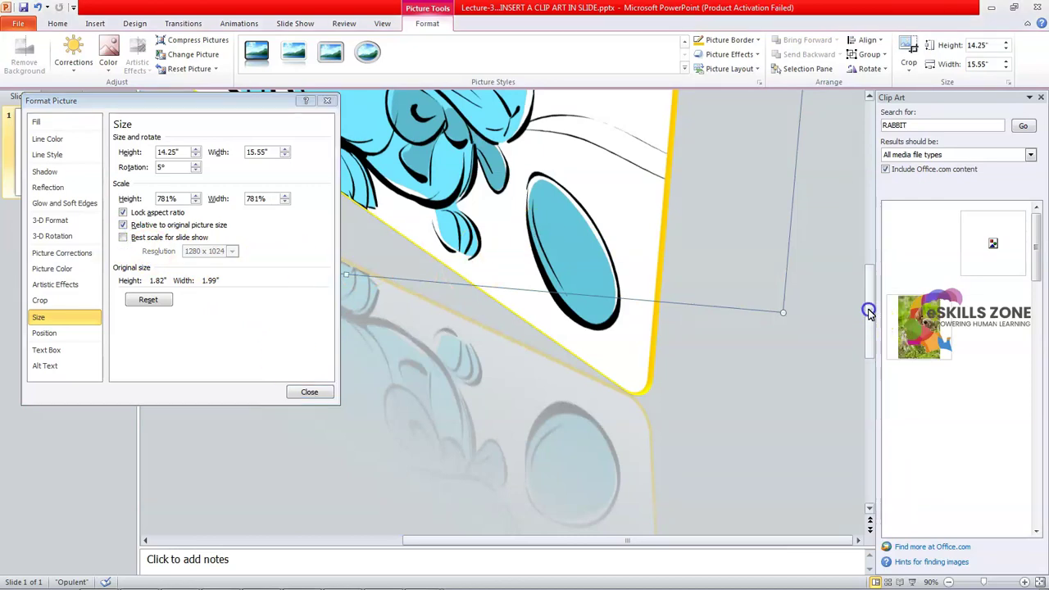
left_click_drag(867, 212, 866, 192)
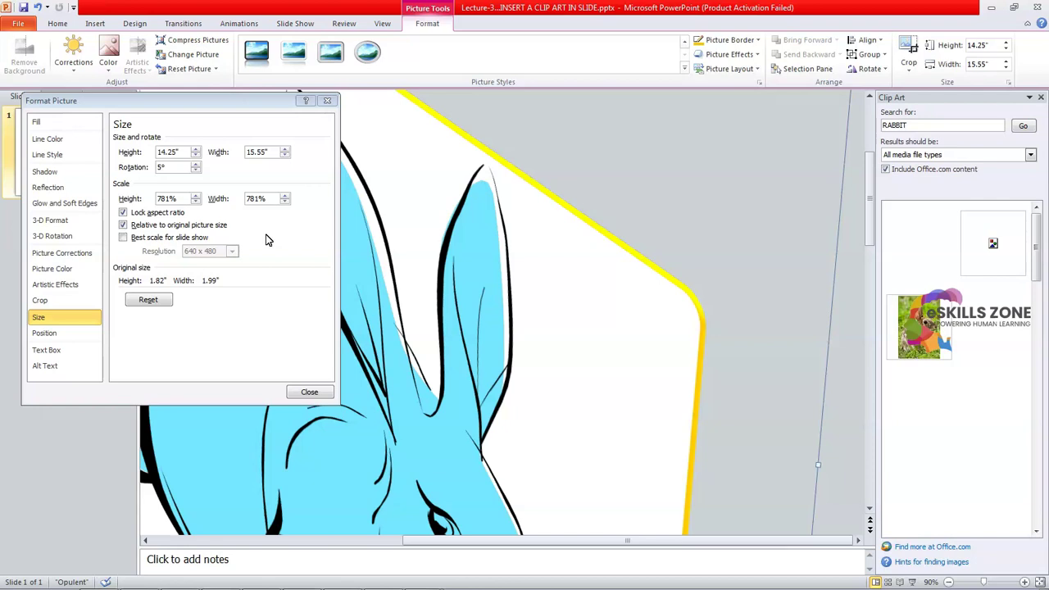
left_click(196, 202)
left_click(196, 202)
left_click(196, 203)
left_click(196, 202)
left_click(196, 203)
left_click(196, 202)
left_click(196, 202)
left_click(196, 203)
left_click(196, 202)
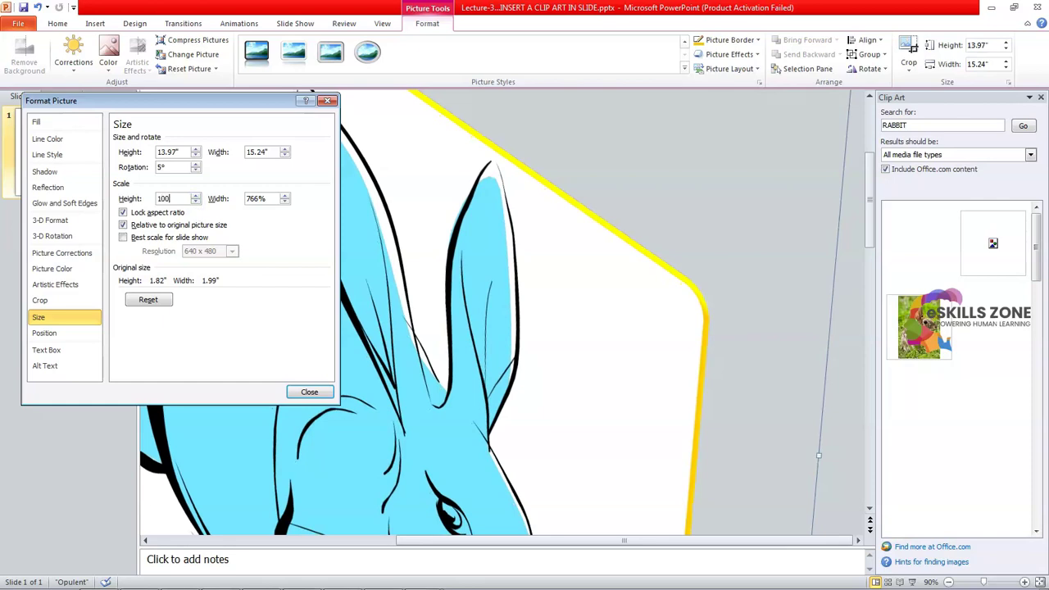
type("100")
key("Return")
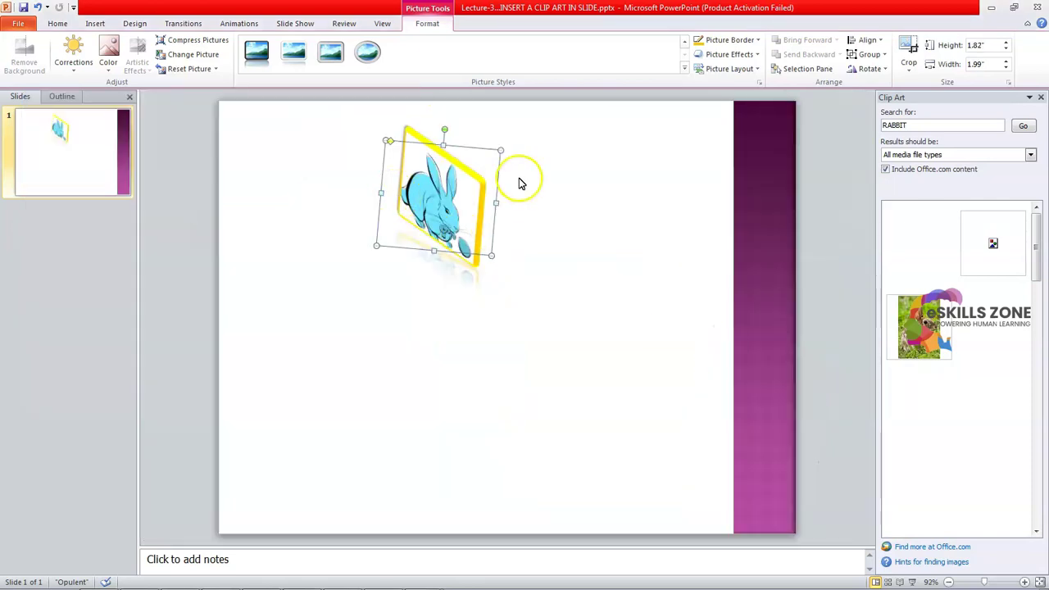
- Scale the rabbit picture to 300% of its original height and shift it left on the slide
left_click(879, 72)
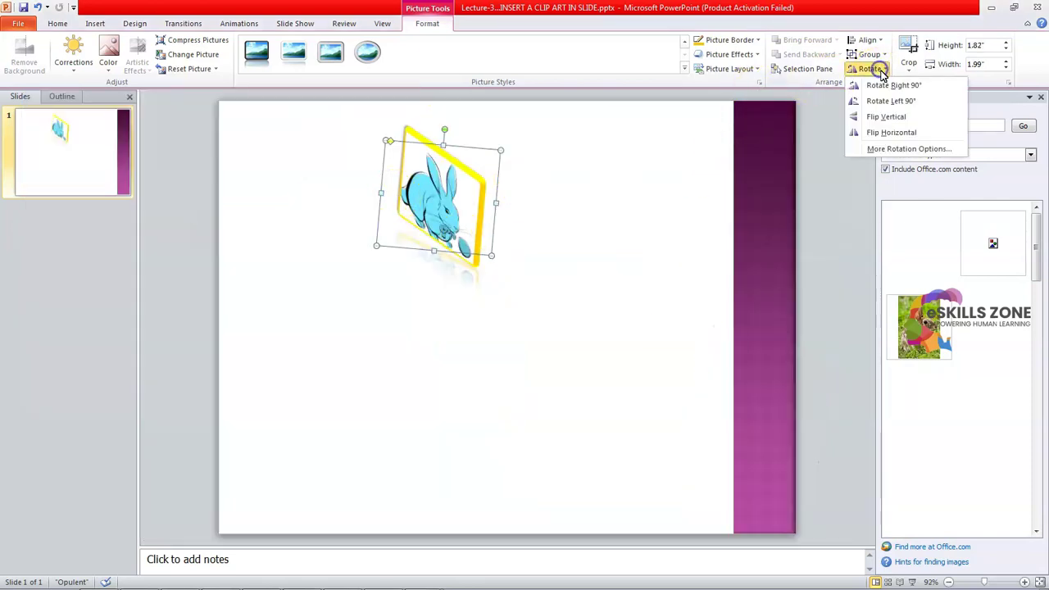
left_click(908, 148)
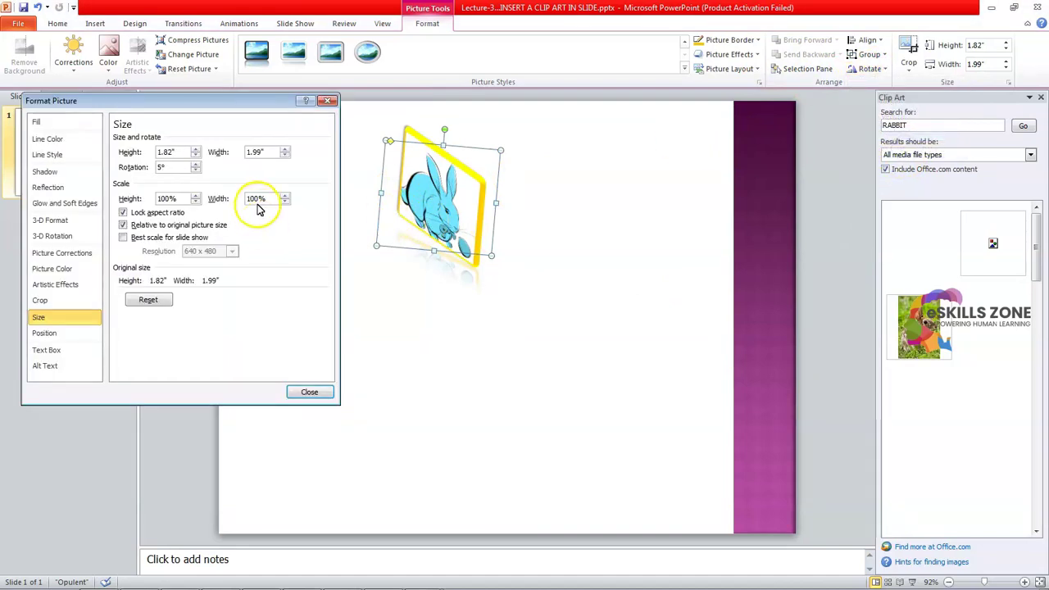
left_click(137, 199)
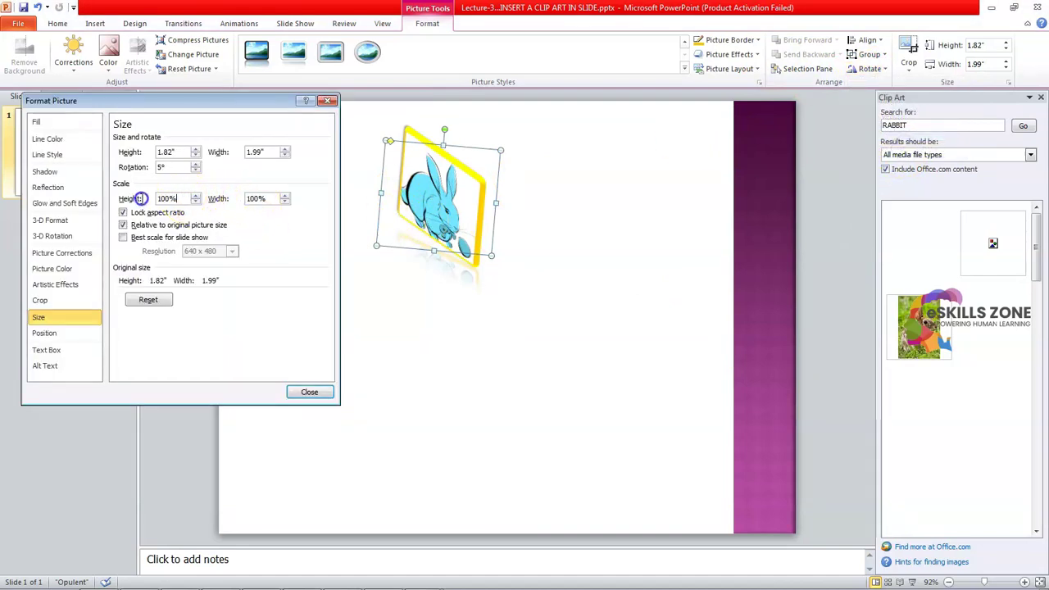
left_click(141, 201)
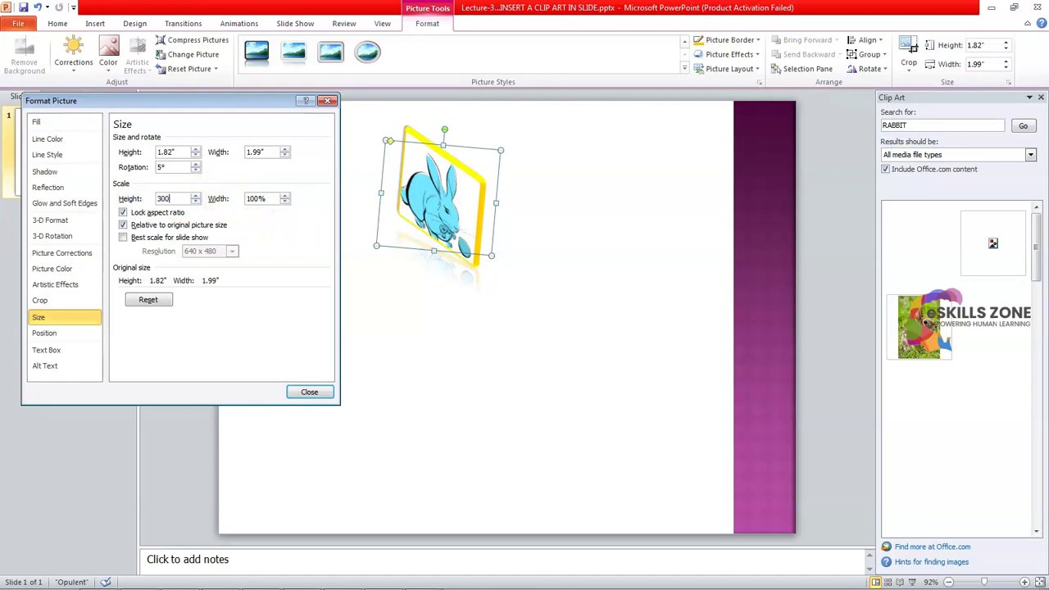
type("300")
key("Return")
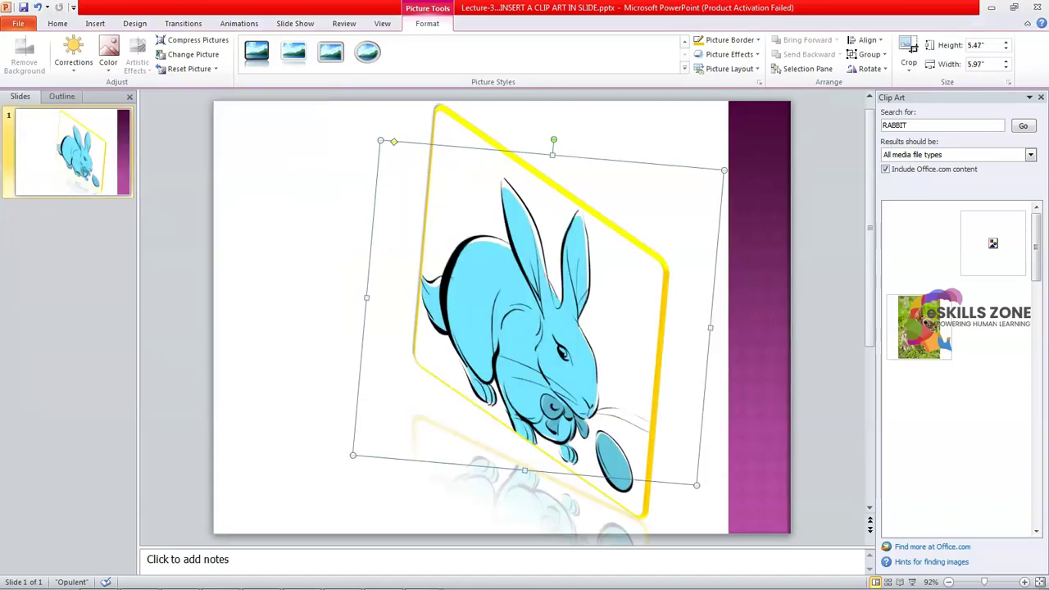
left_click_drag(472, 280, 428, 271)
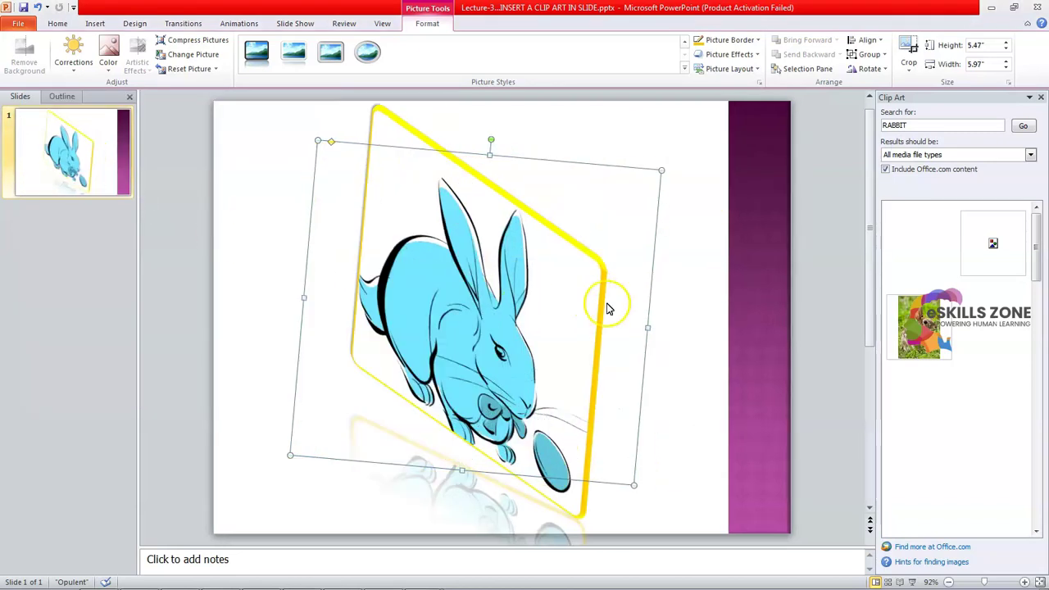